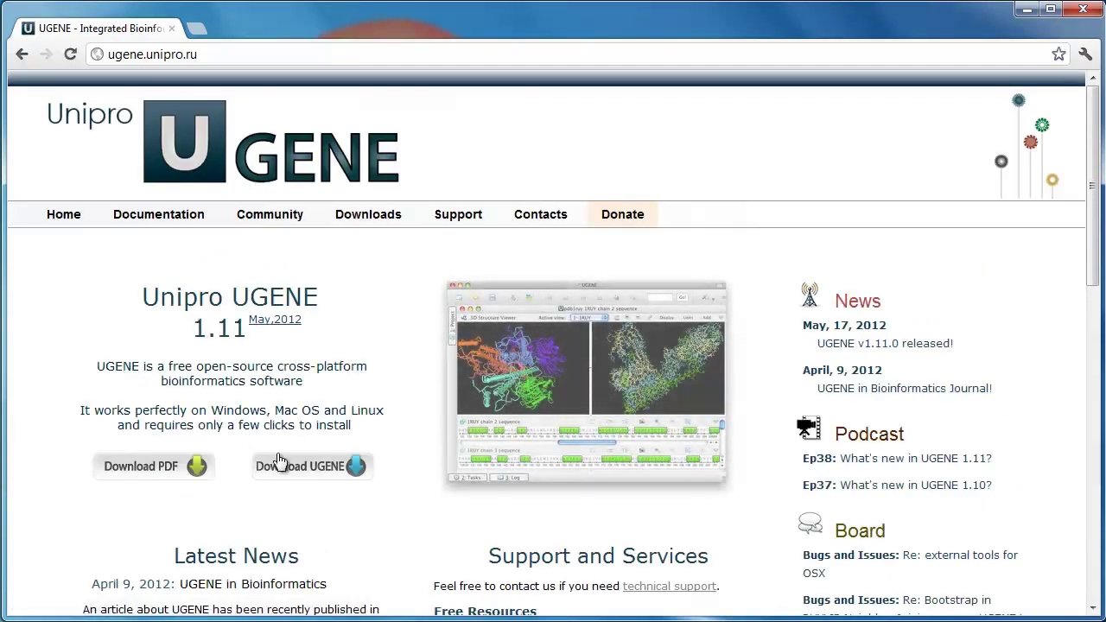
Step: Go to the UGENE download page and pick the full Windows installation package for 1.11.0
click(278, 464)
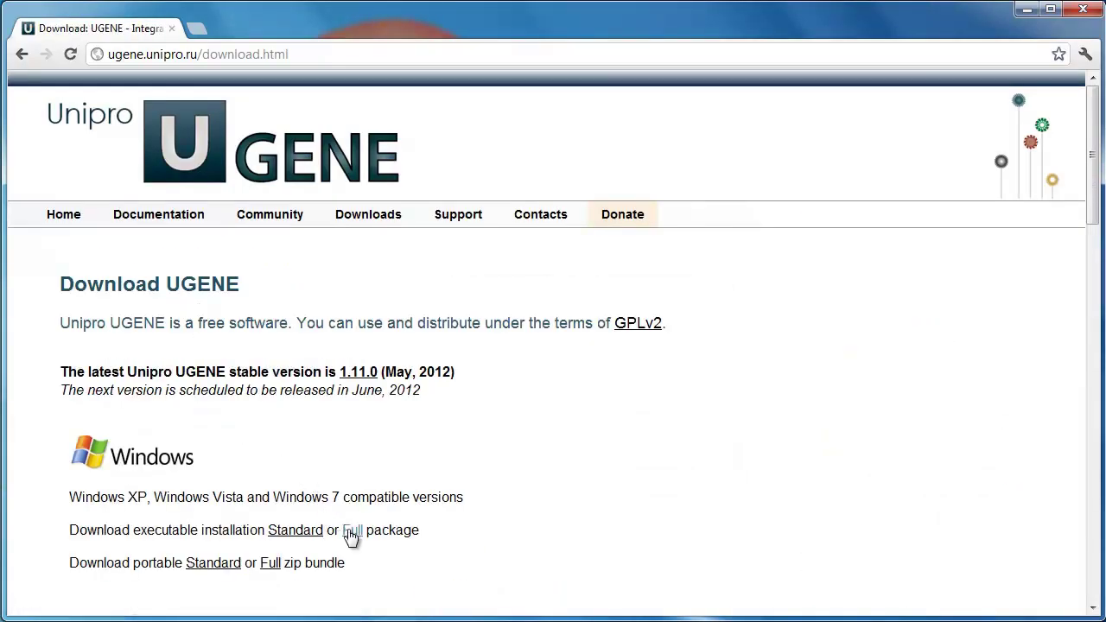
click(351, 534)
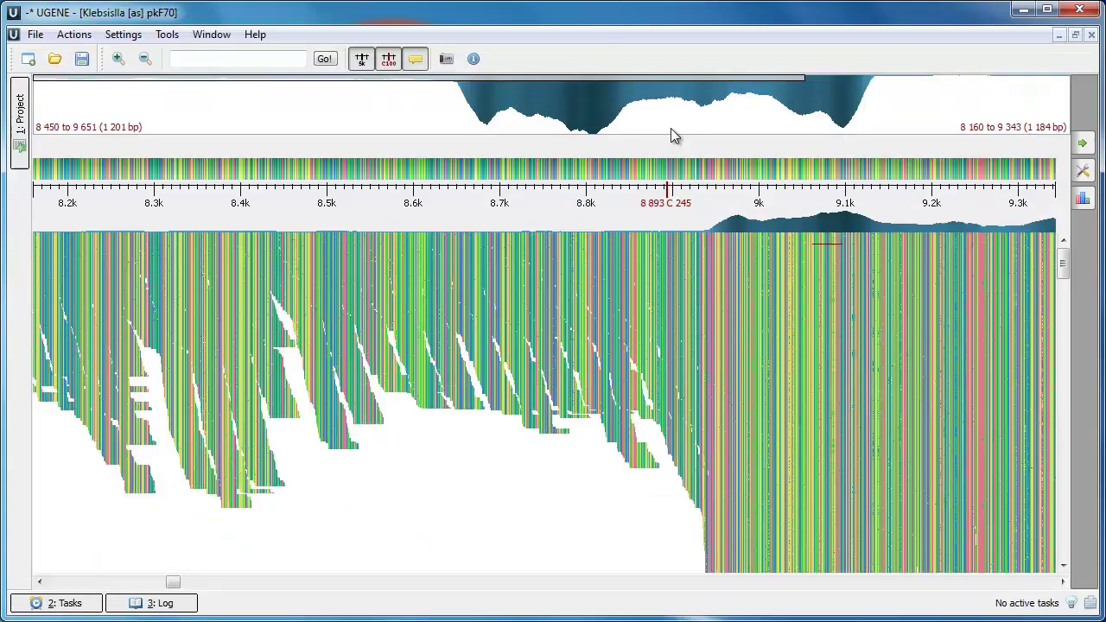
Step: Zoom into the assembly and link Read from remote database to Write sequence in Workflow Designer
scroll(671, 128, up, 6)
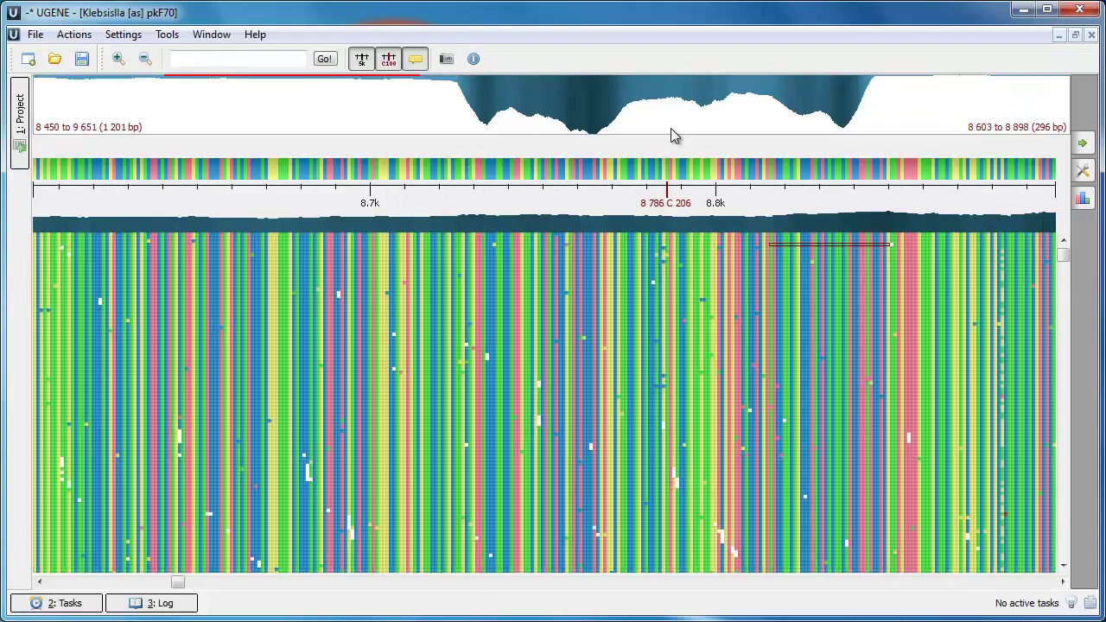
scroll(670, 128, up, 2)
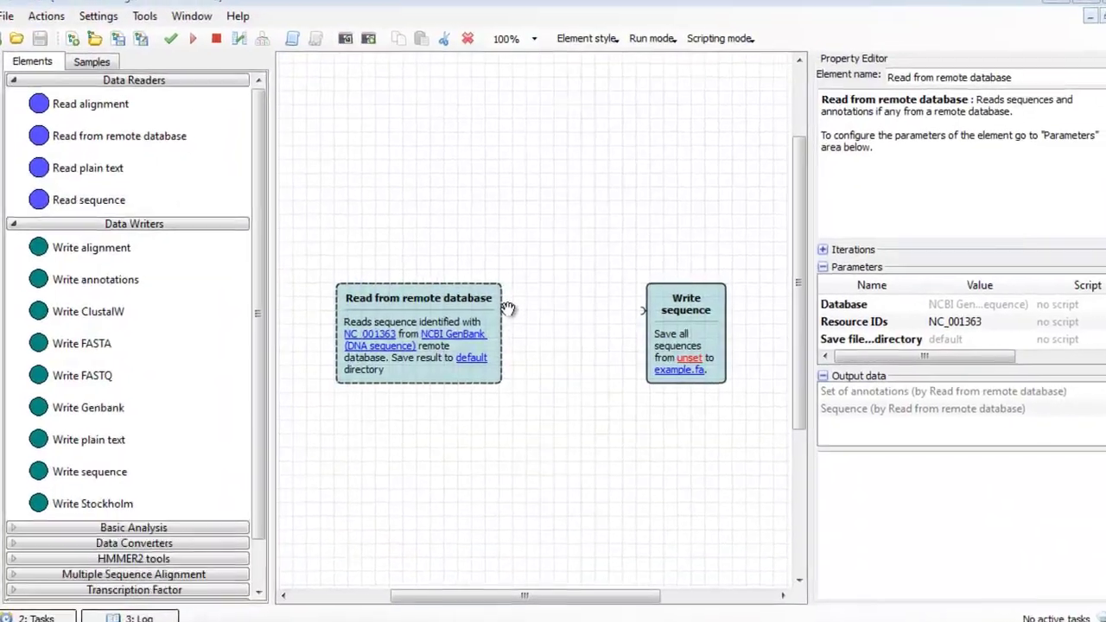
drag(509, 311, 660, 299)
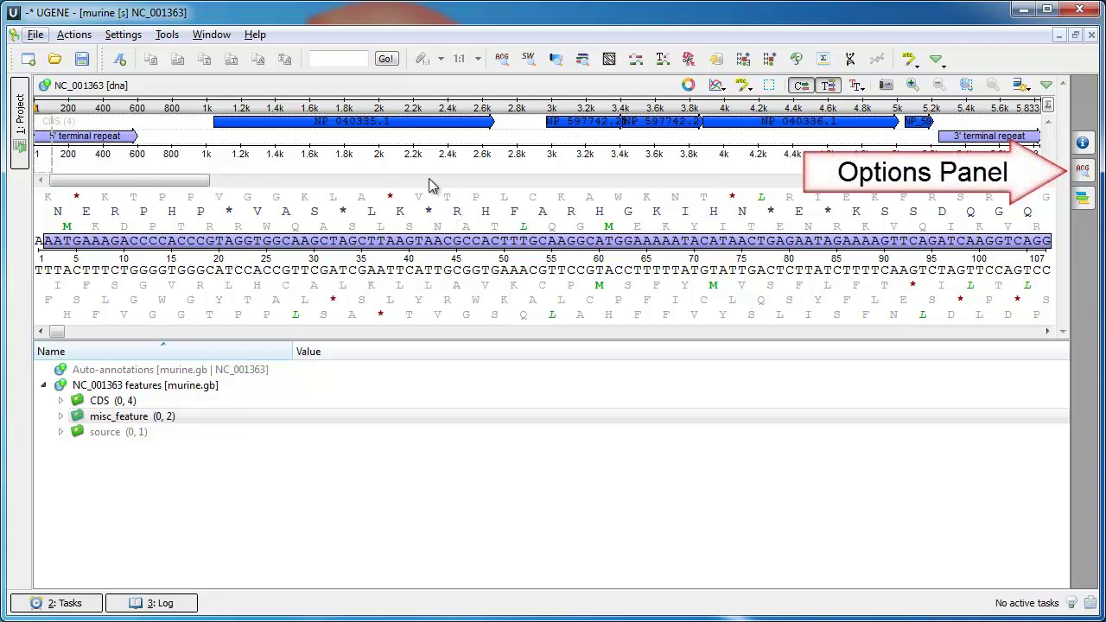
Step: Select region 1834–2909 of NC_001363, review its base and dinucleotide counts, then bring up Search in Sequence
drag(350, 143, 536, 147)
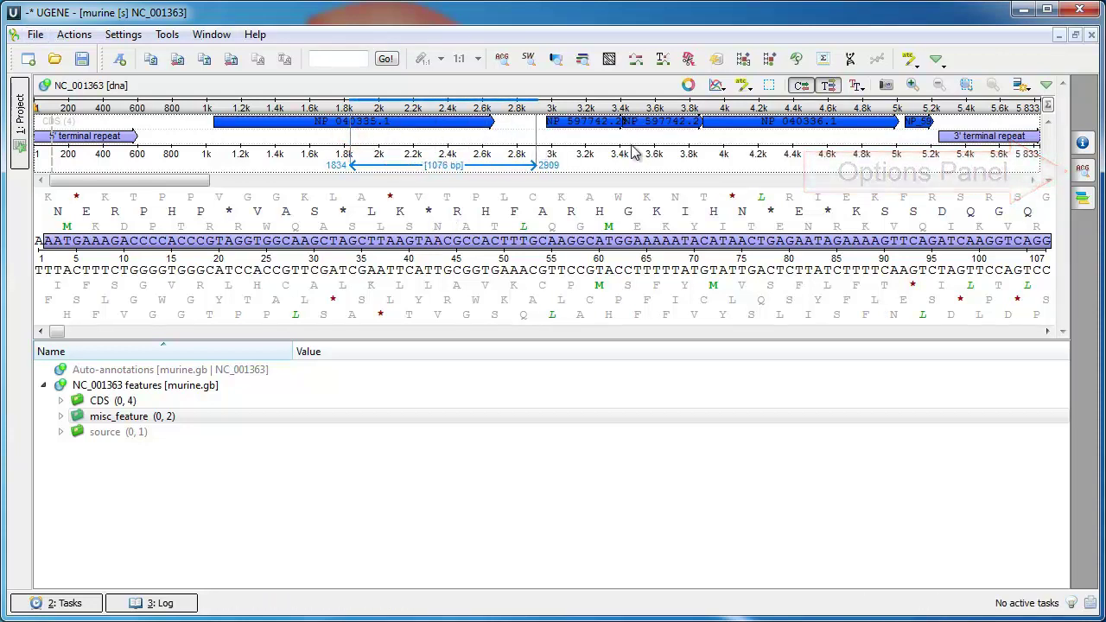
click(1083, 144)
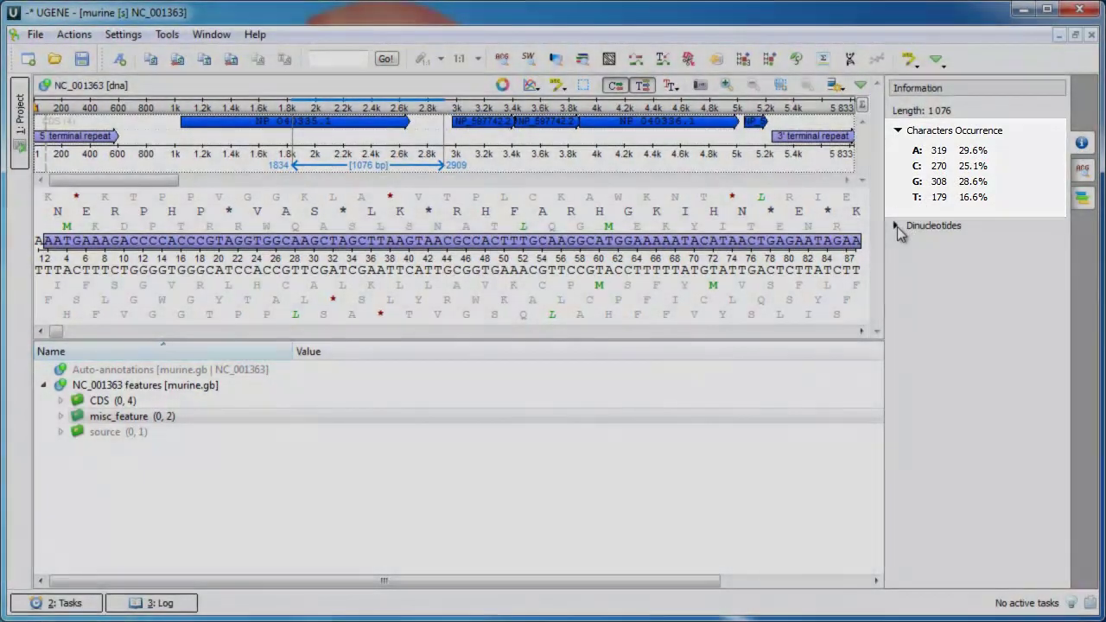
click(898, 226)
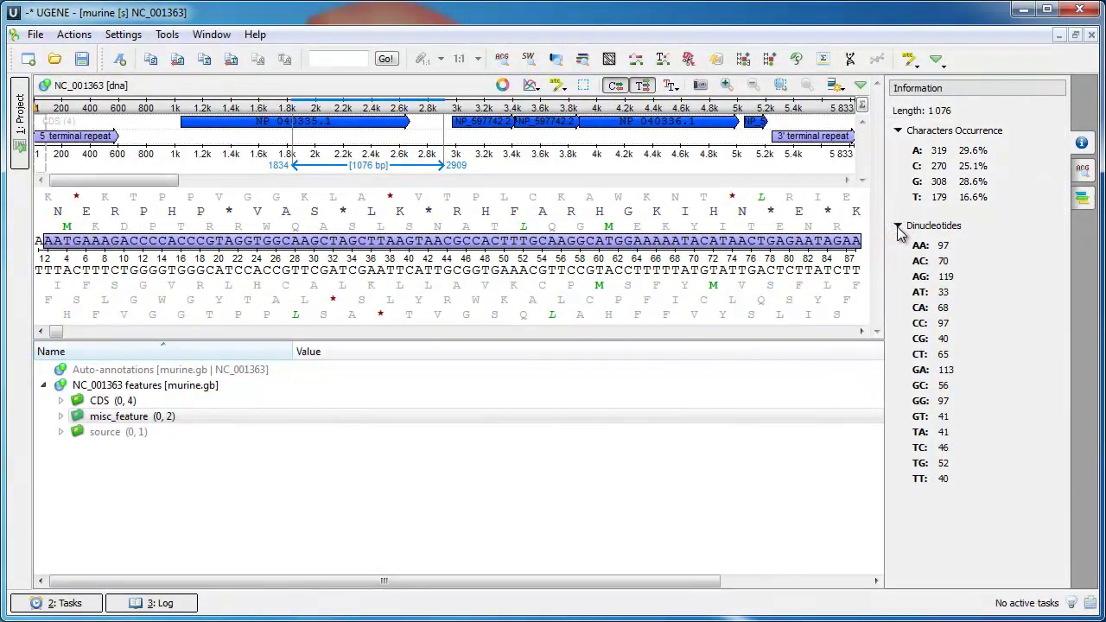
click(1082, 173)
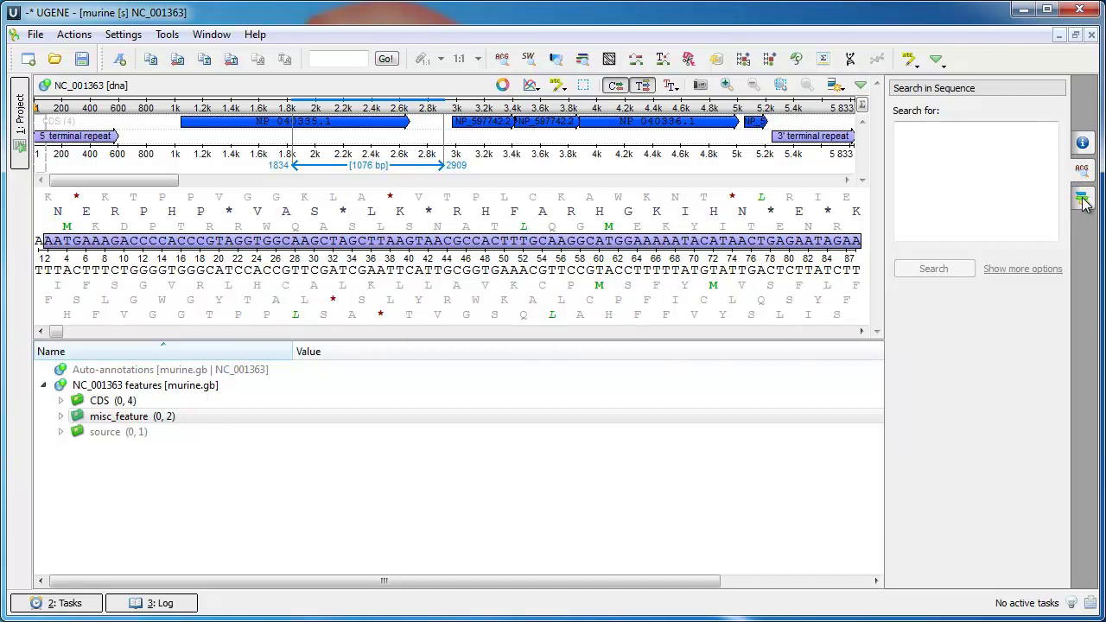
Step: Colour misc_feature annotations teal, keep them shown, and display them on the translation
click(1082, 199)
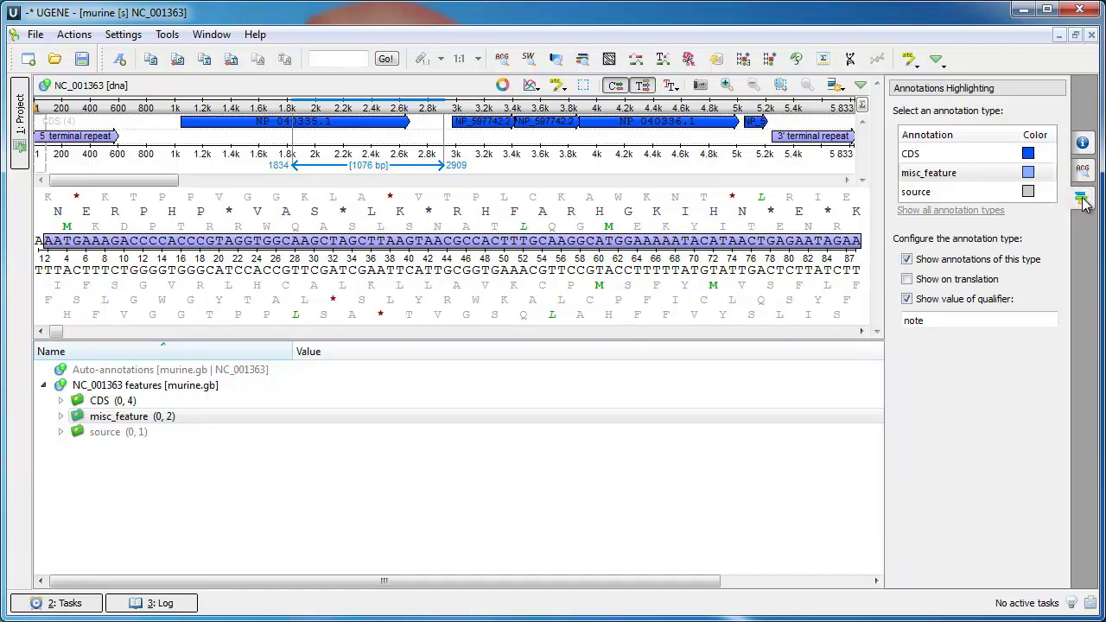
click(1029, 174)
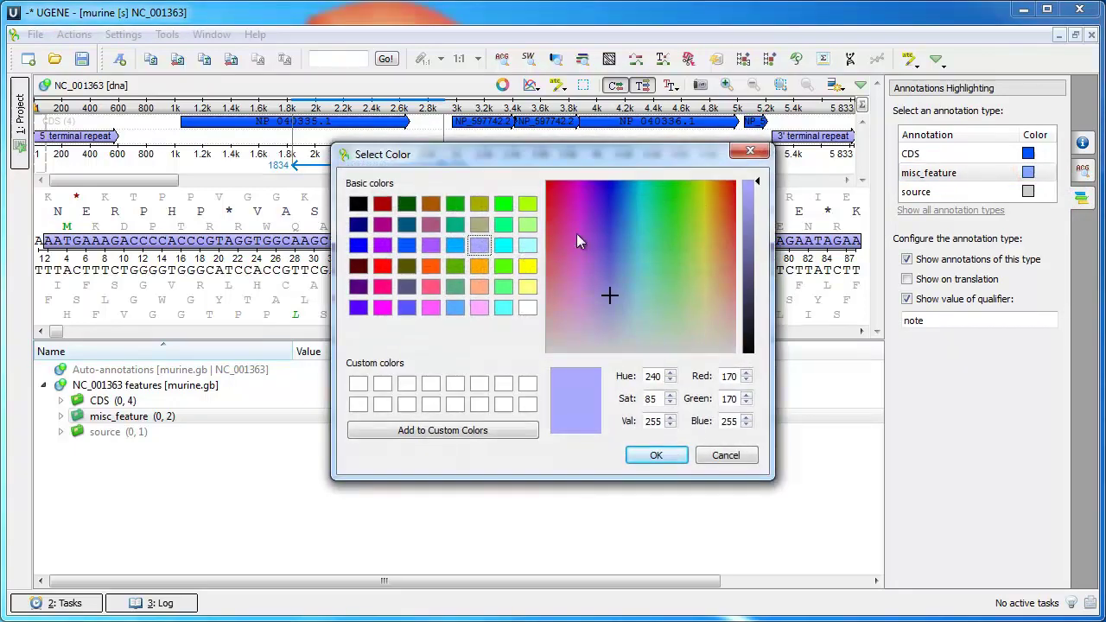
click(454, 225)
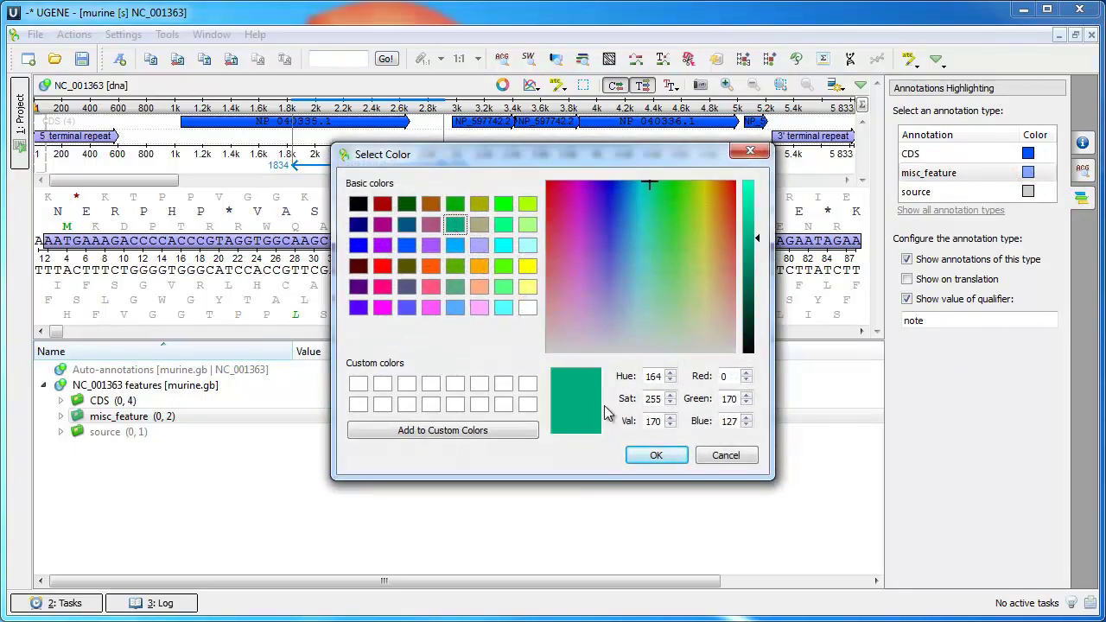
click(655, 456)
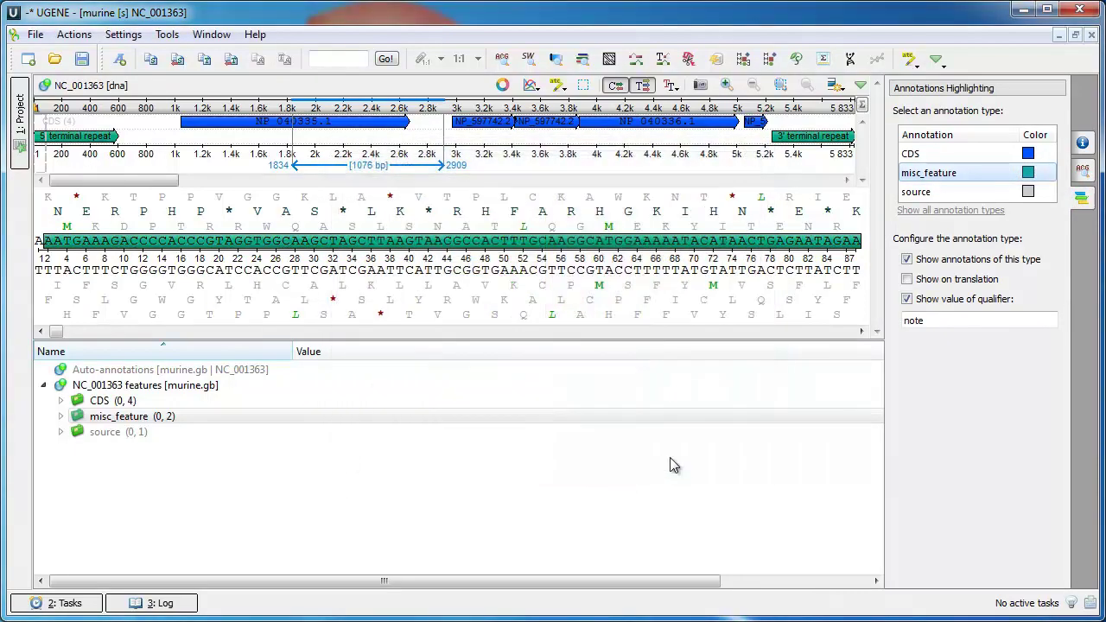
click(984, 263)
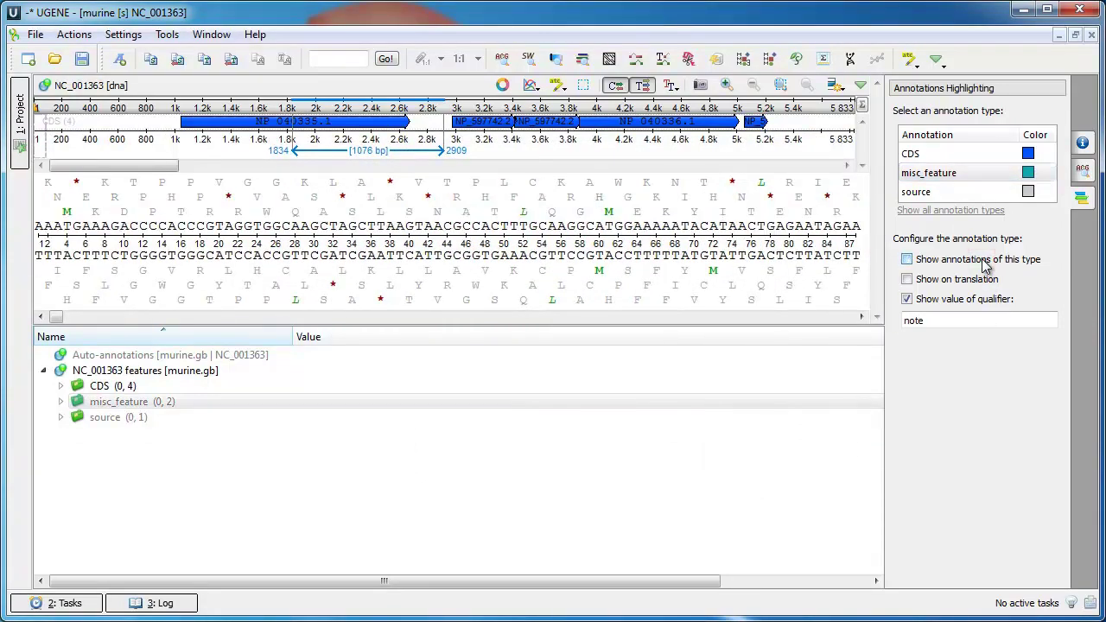
click(985, 264)
click(985, 281)
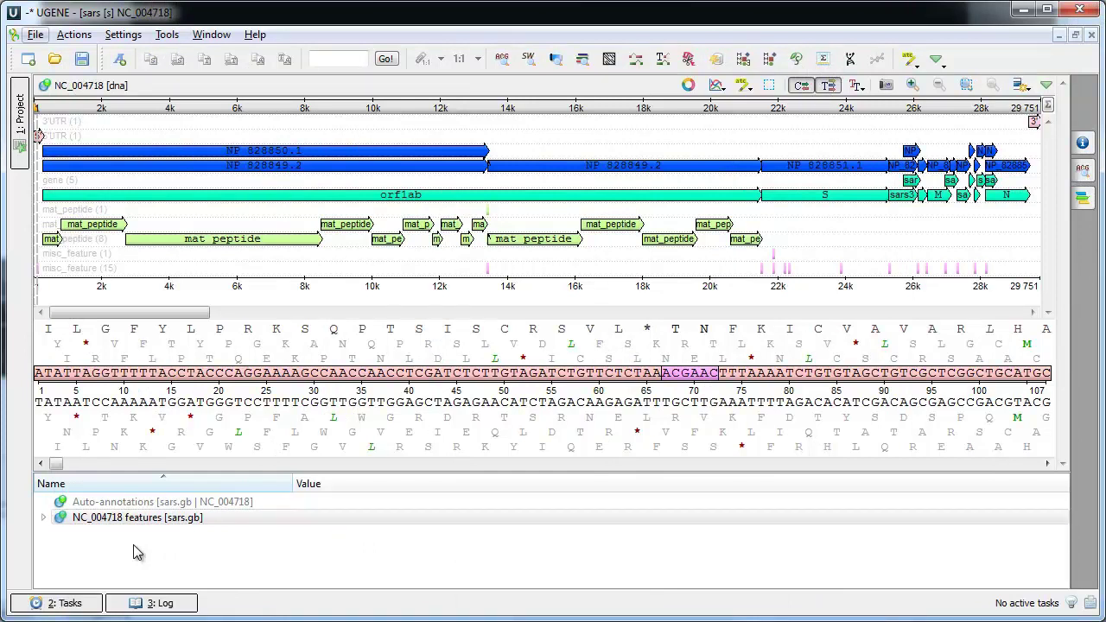
Step: Search the NC_004718 features for the locus_tag qualifier
right_click(117, 518)
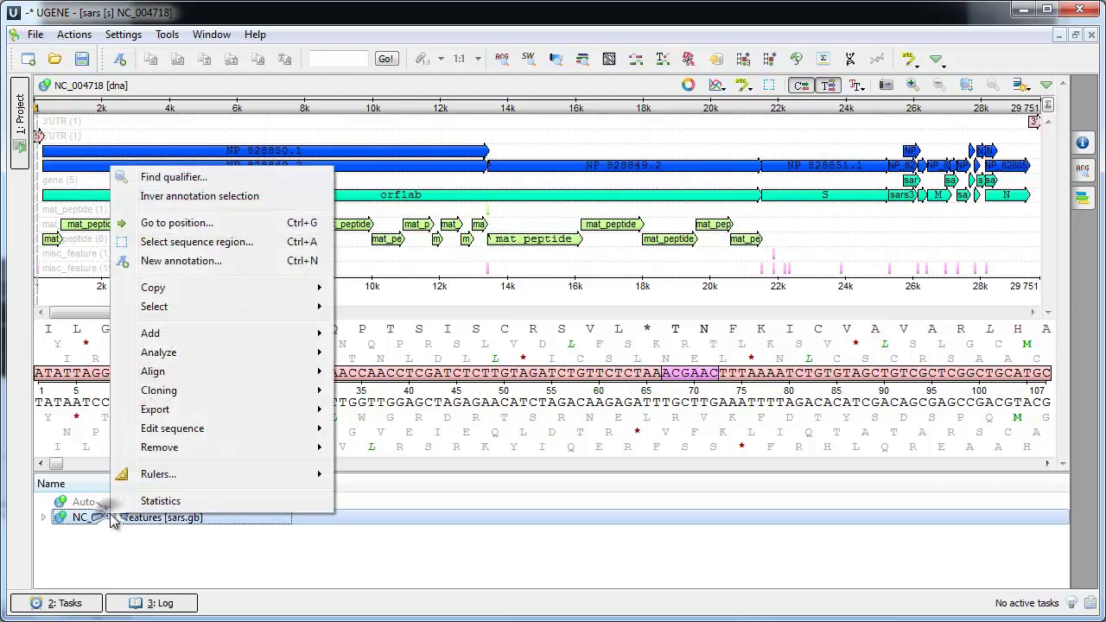
click(175, 179)
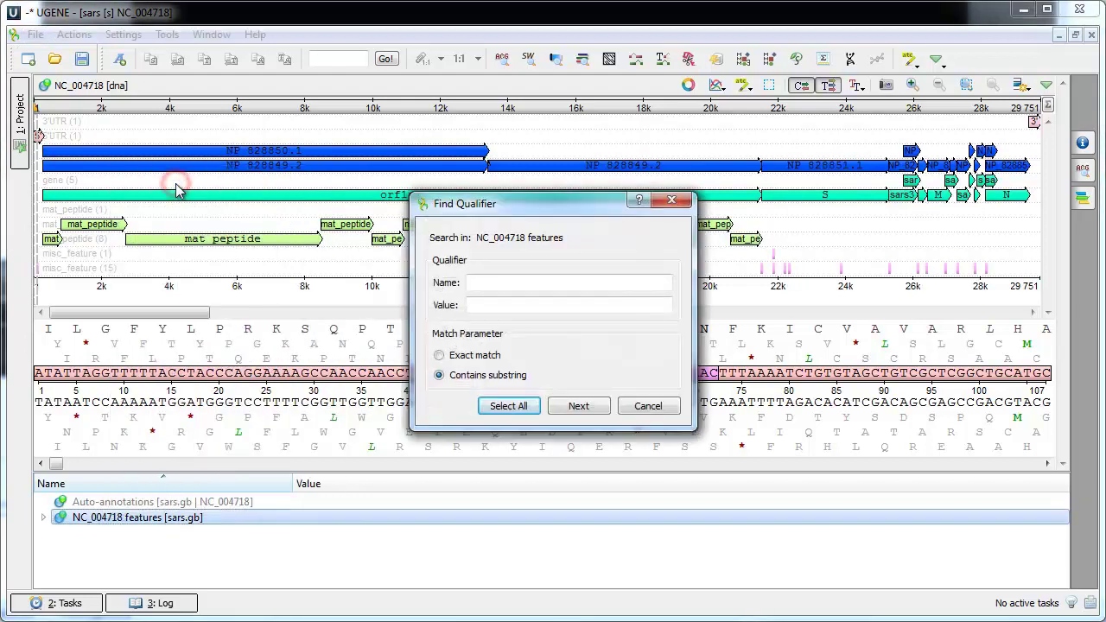
click(489, 282)
text(locus_tag)
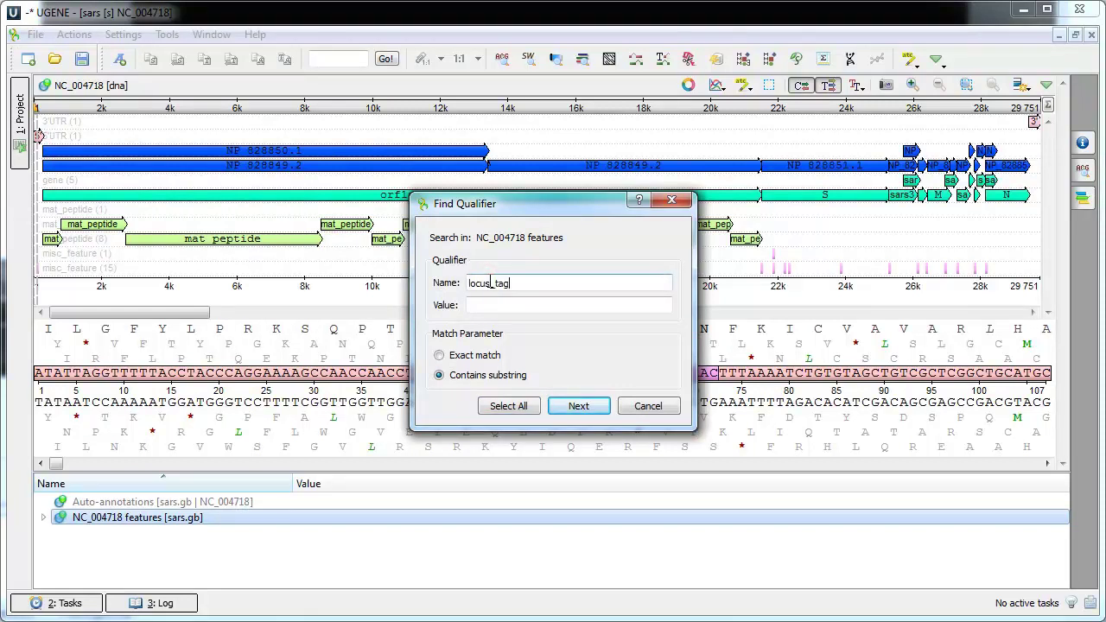
Step: Step through four locus_tag matches, then select all matching features and close the search
click(563, 410)
click(563, 411)
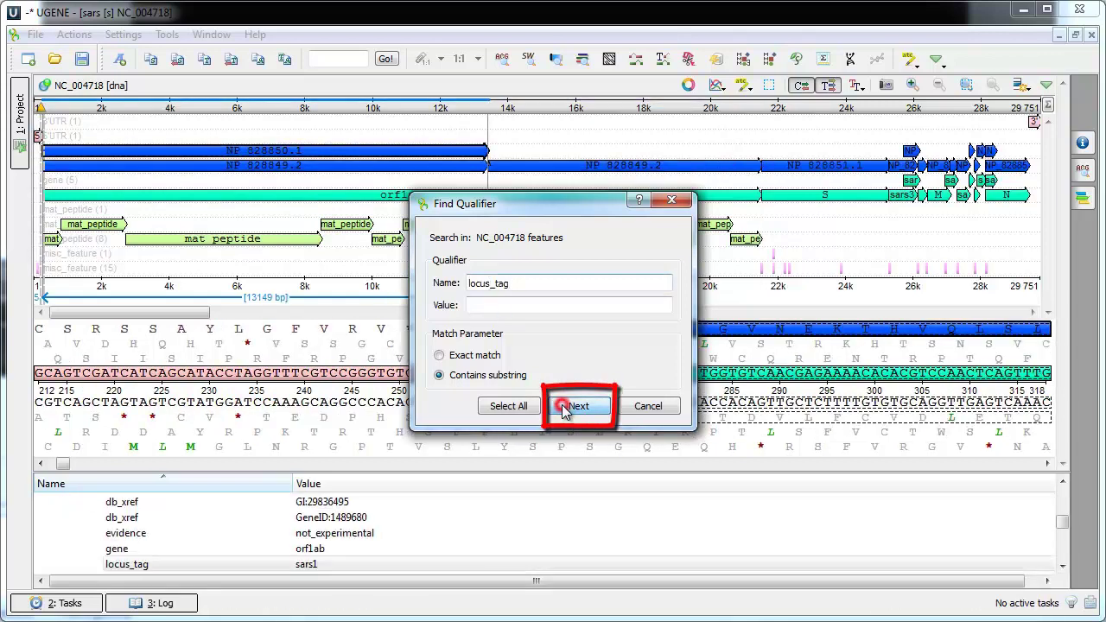
click(563, 411)
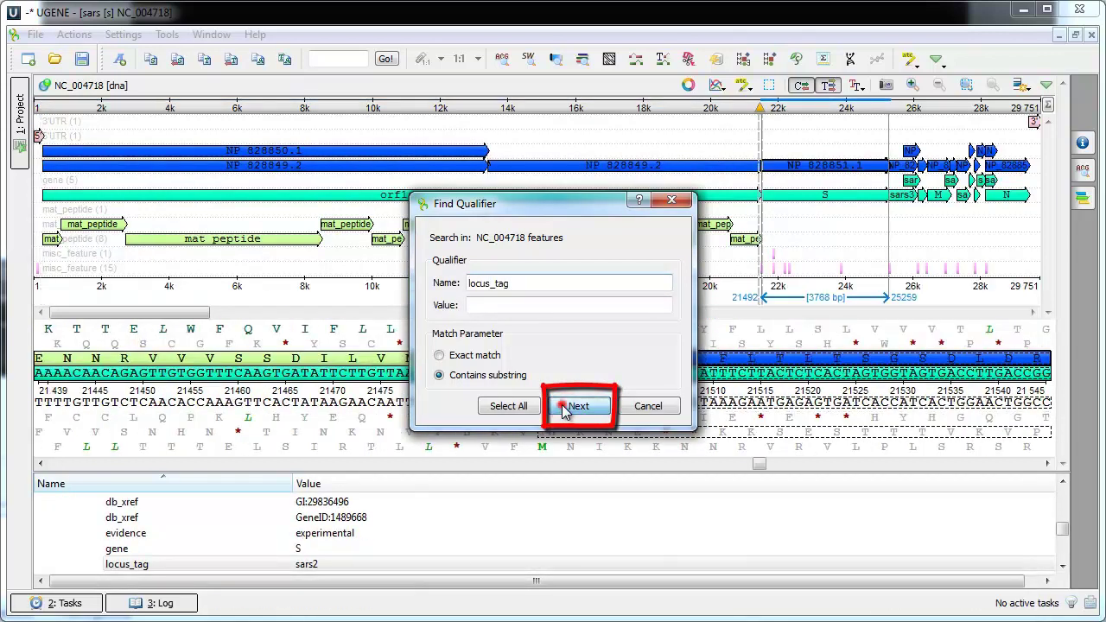
click(562, 411)
click(512, 408)
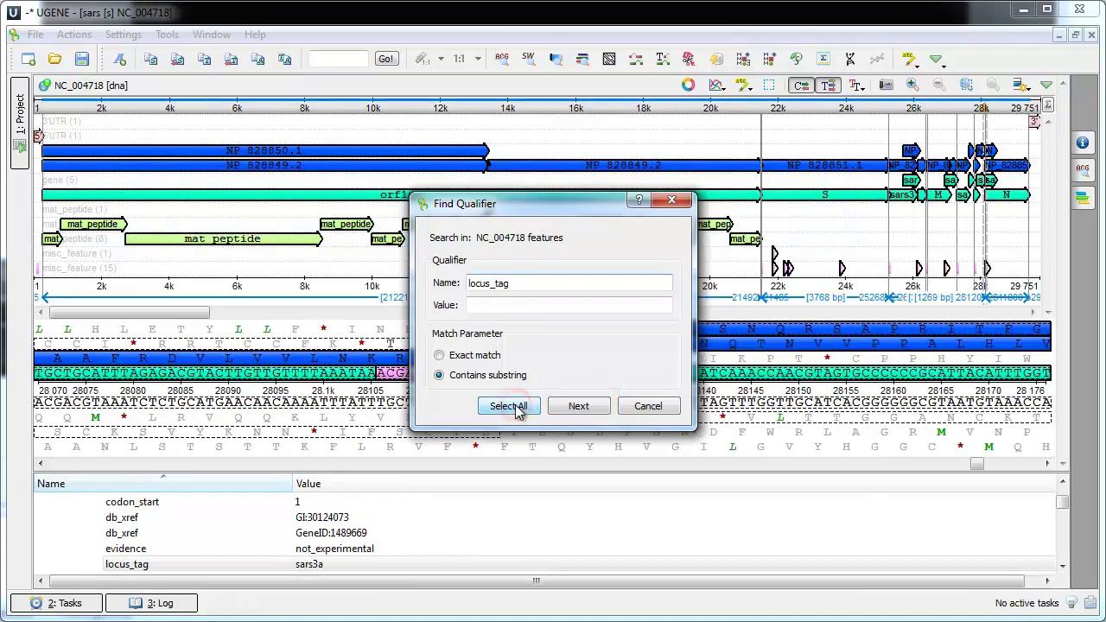
click(673, 200)
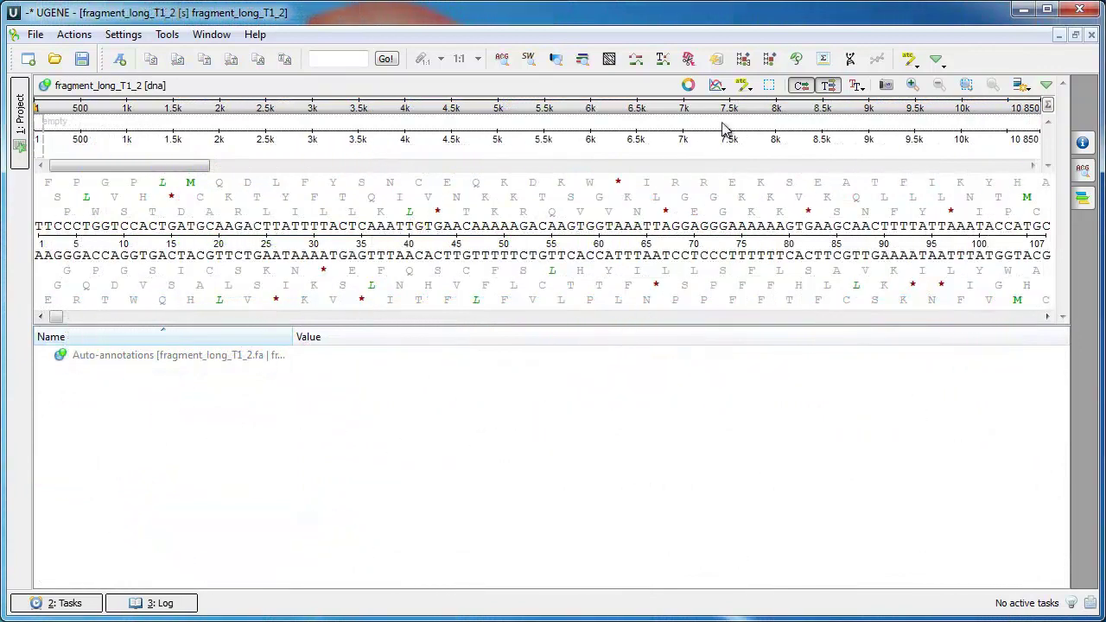
Step: Add a GC Content (%) graph and save its cutoffs with minimum 7 as graph_cutoffs annotations
click(717, 86)
click(743, 124)
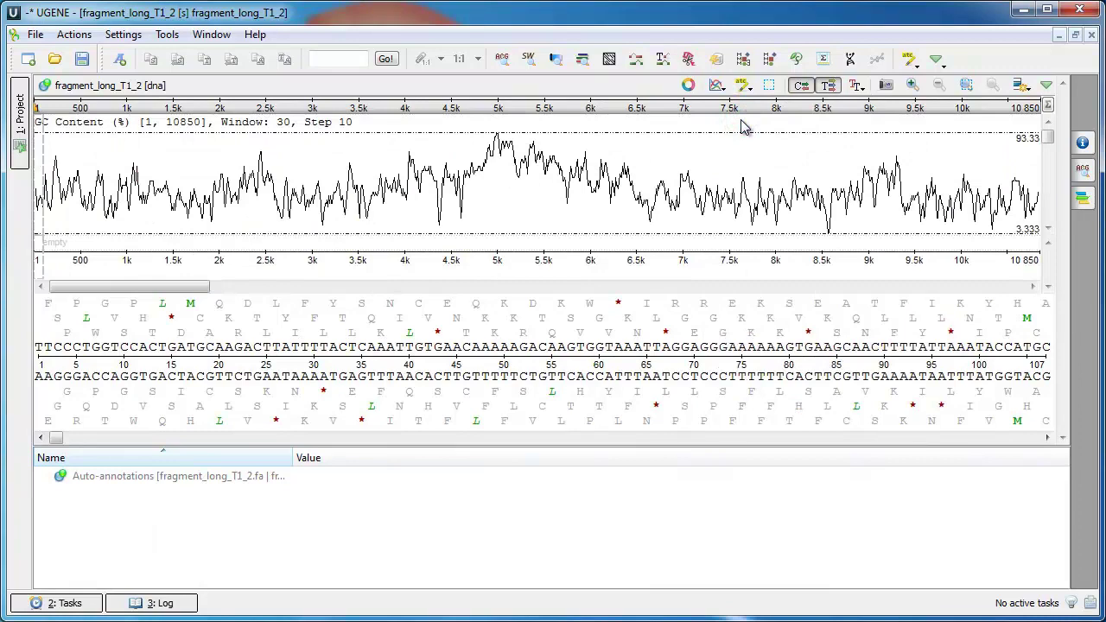
right_click(459, 198)
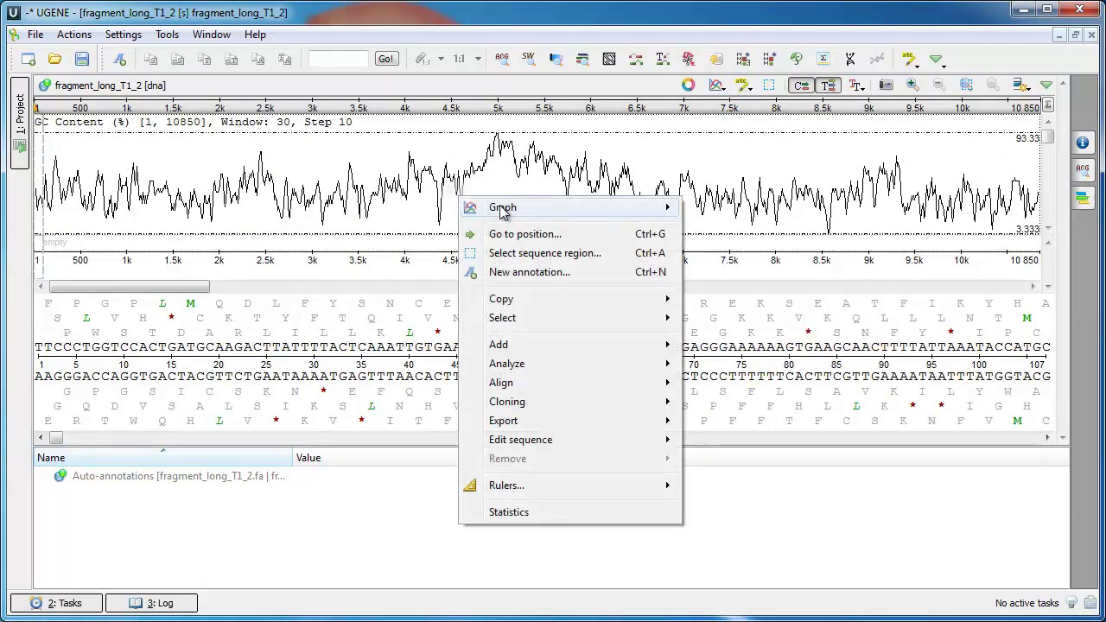
mouse_move(504, 212)
click(735, 231)
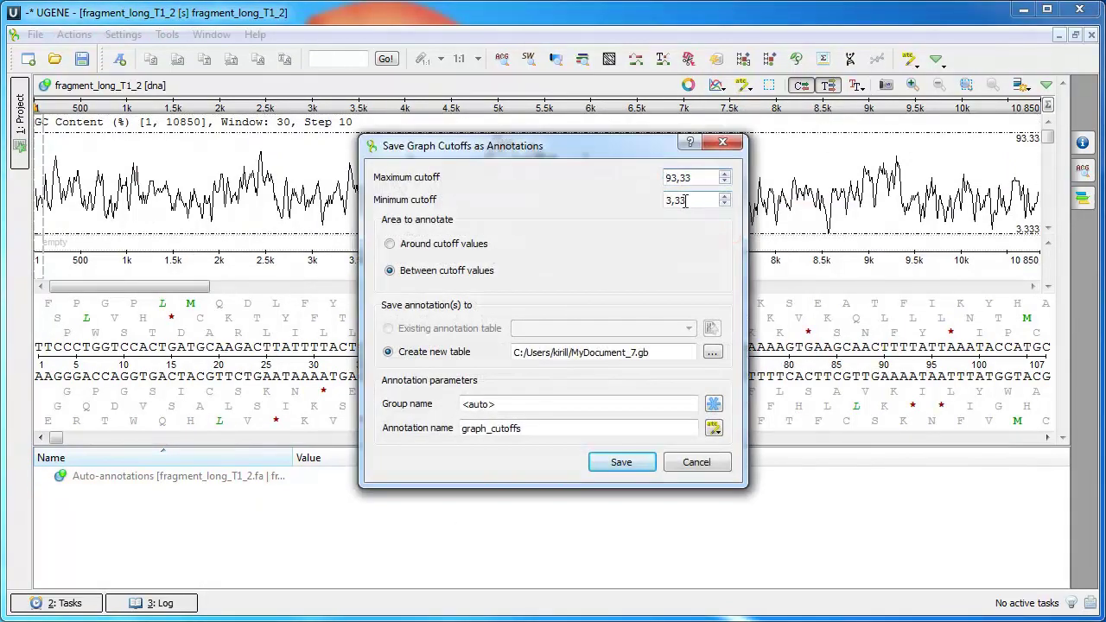
drag(685, 201, 622, 203)
text(70)
click(622, 462)
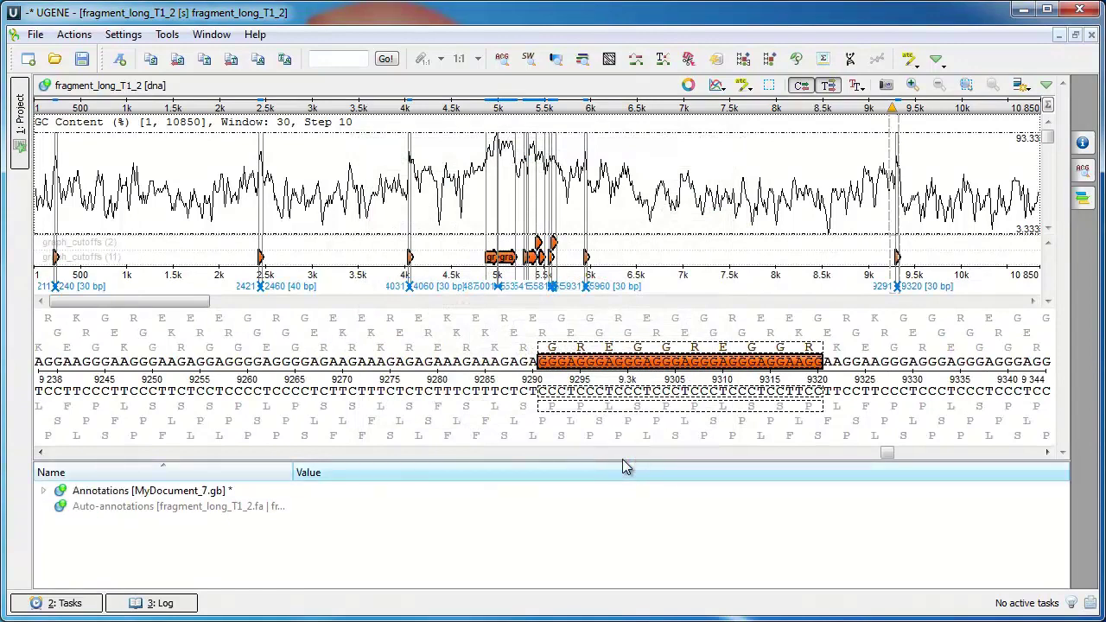
Step: Clear the selection and expand the MyDocument_7.gb annotations down to the graph_cutoffs group
click(613, 435)
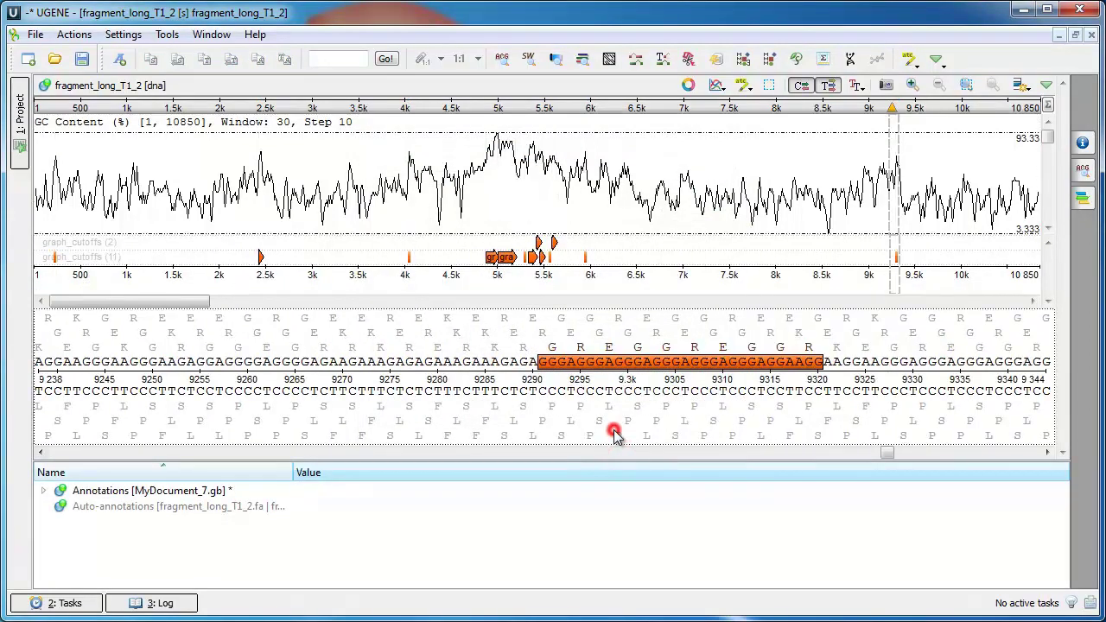
click(43, 490)
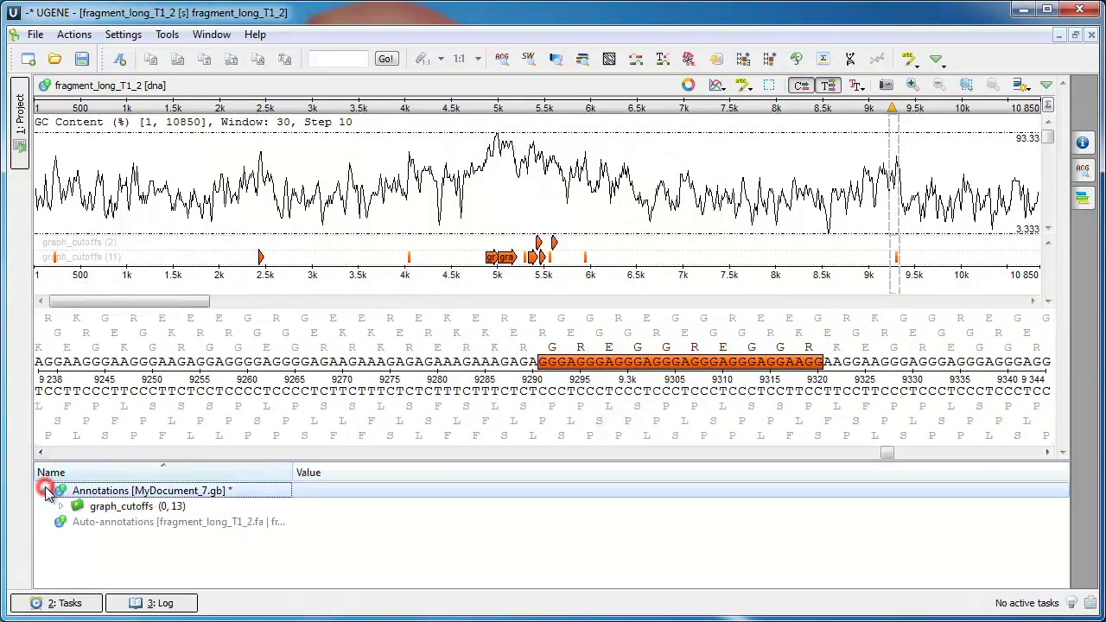
click(60, 506)
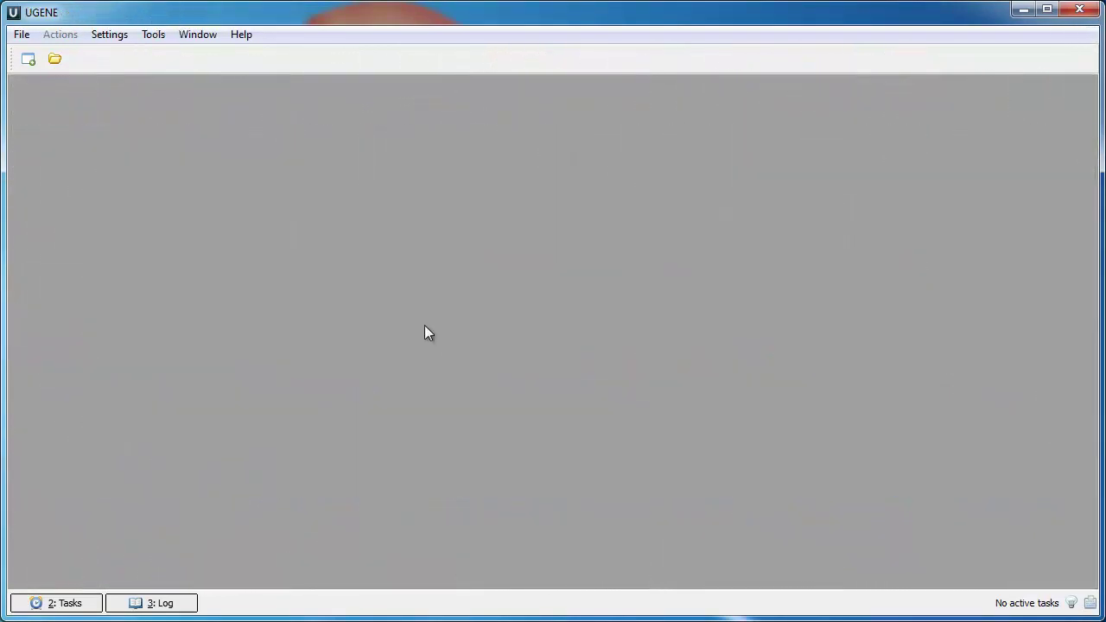
Step: Open the four fragment .fa files in Merge mode and expand the merged document's contig annotations
click(55, 58)
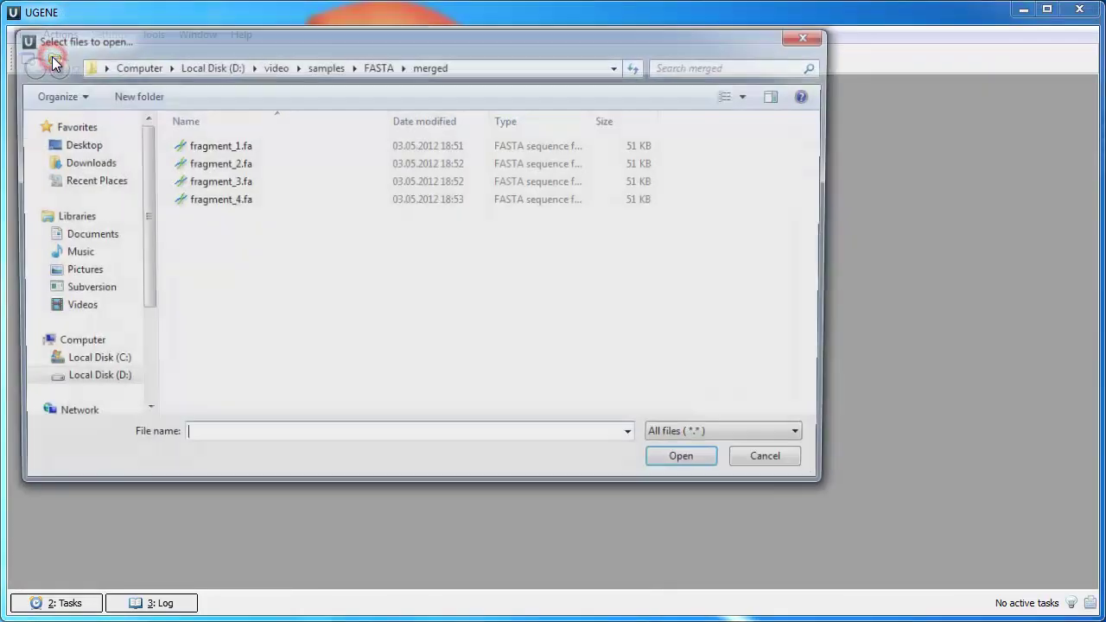
drag(322, 264, 175, 140)
click(666, 465)
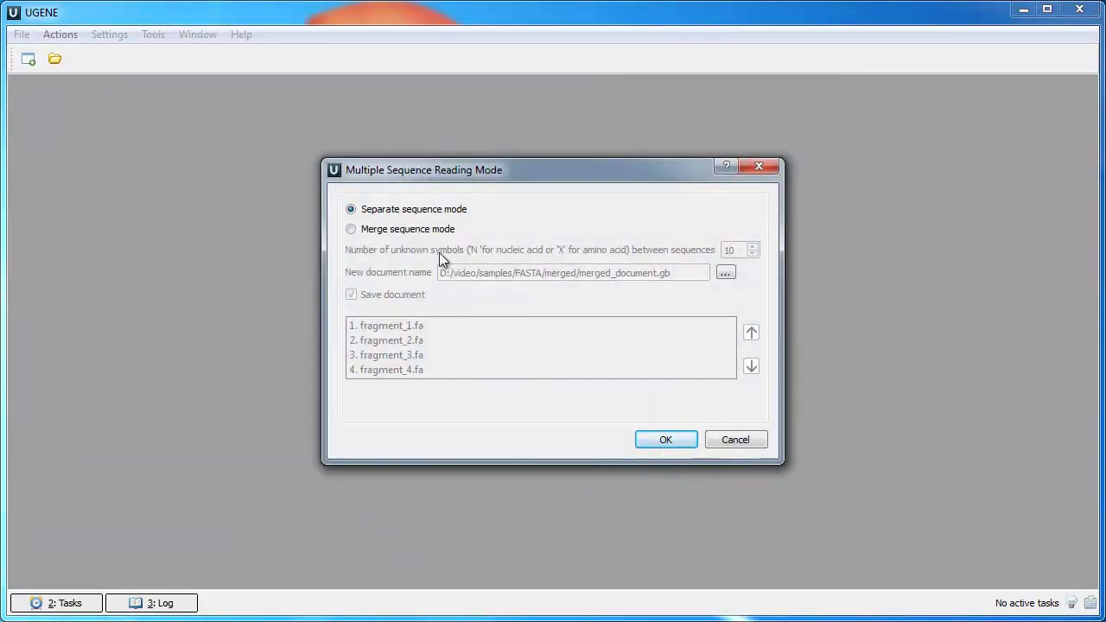
click(414, 232)
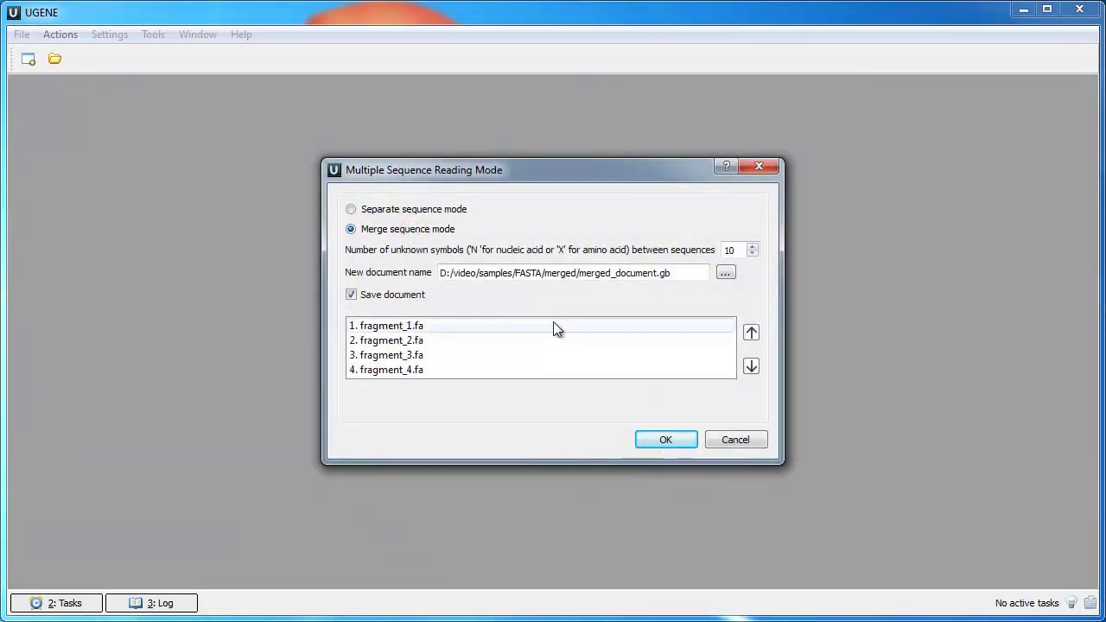
click(654, 440)
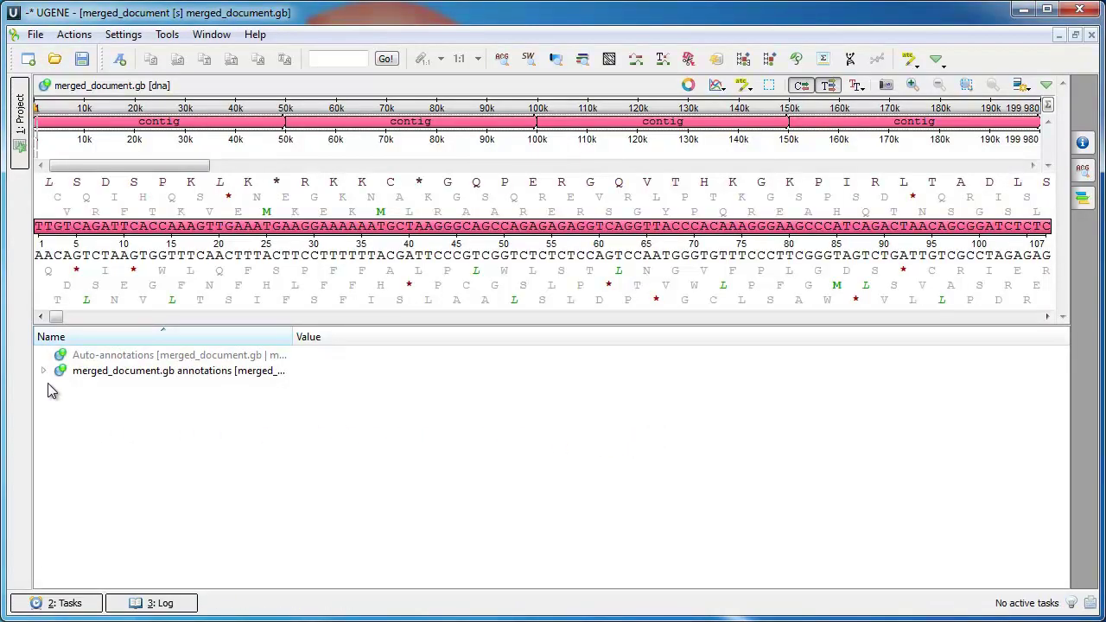
click(43, 370)
click(56, 386)
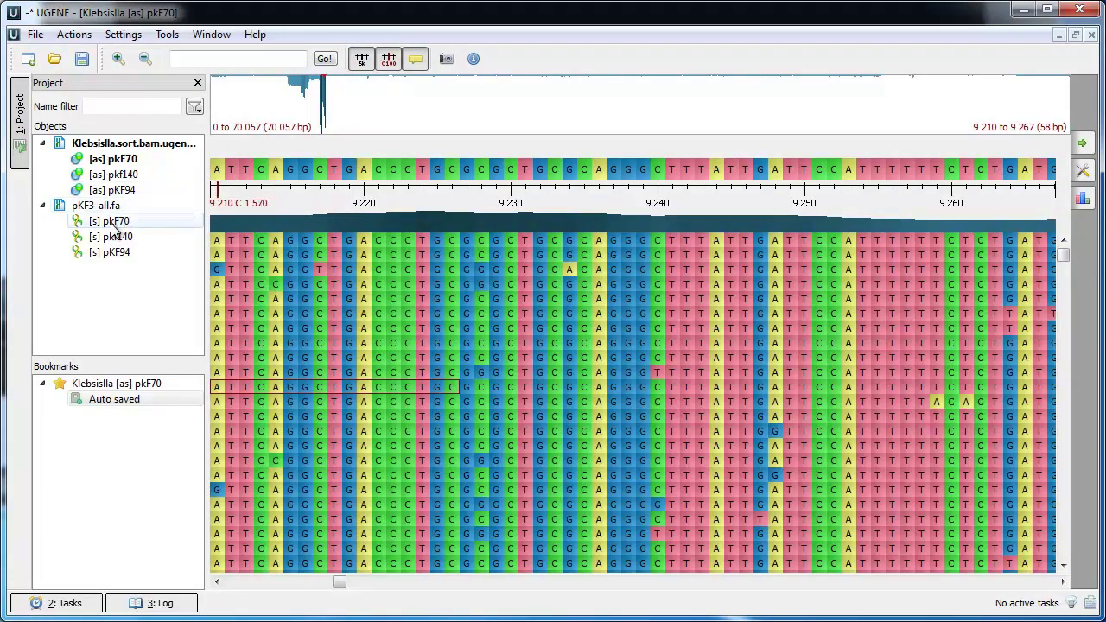
Step: Drag the pkF70 sequence from the Project panel onto the assembly browser to set it as reference
drag(110, 221, 329, 168)
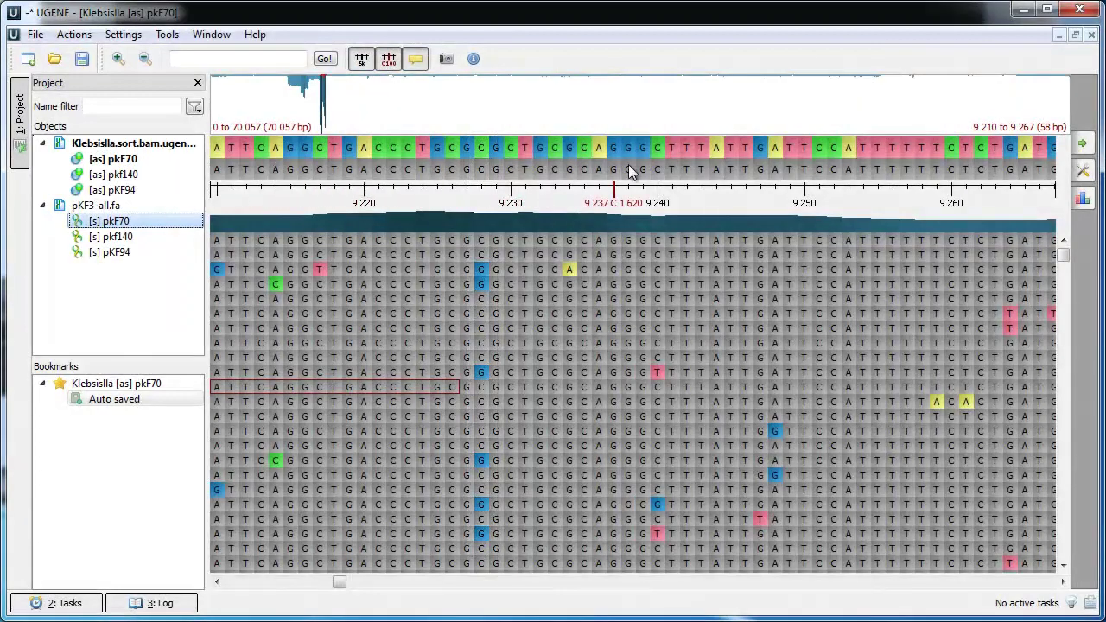
Step: Set reads highlighting to Nucleotide, turn off Difference from reference, and use the SAMtools consensus algorithm
click(1081, 170)
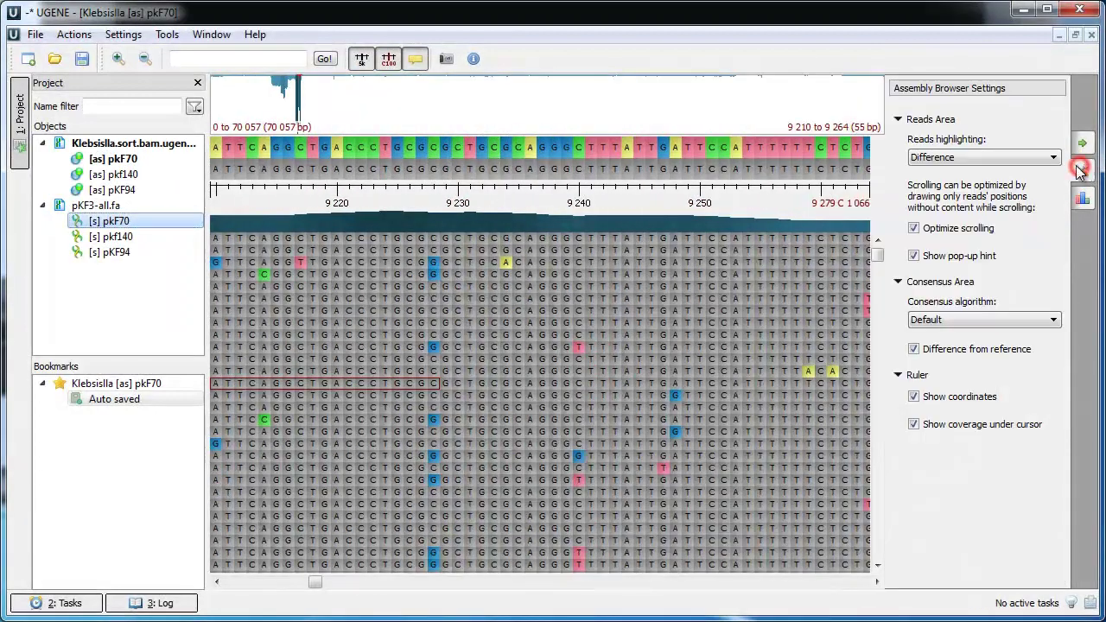
click(1001, 159)
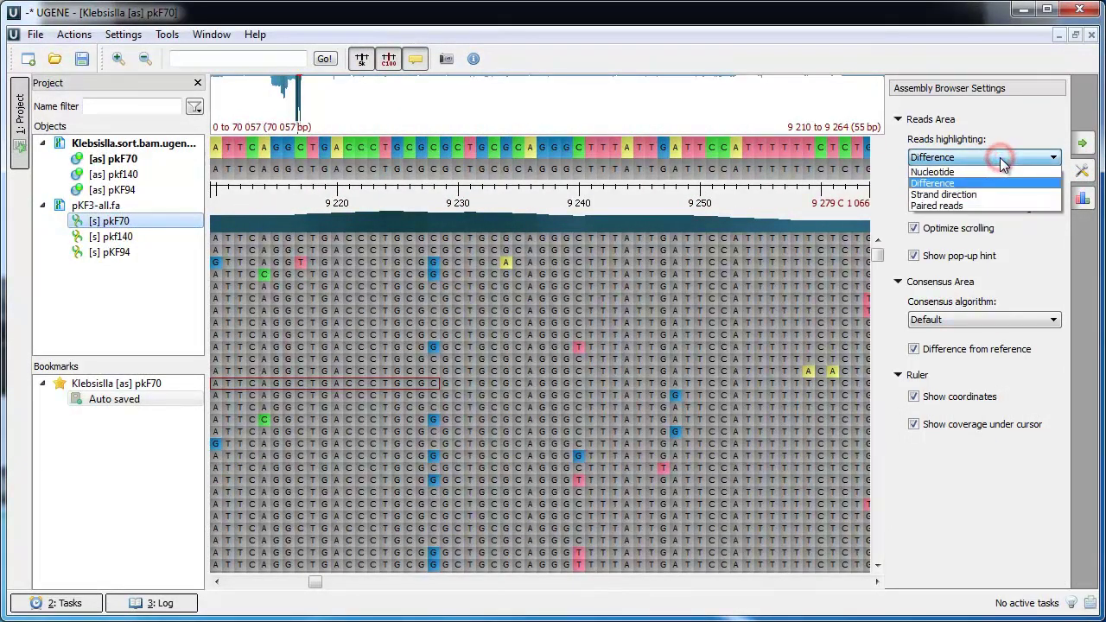
click(1001, 171)
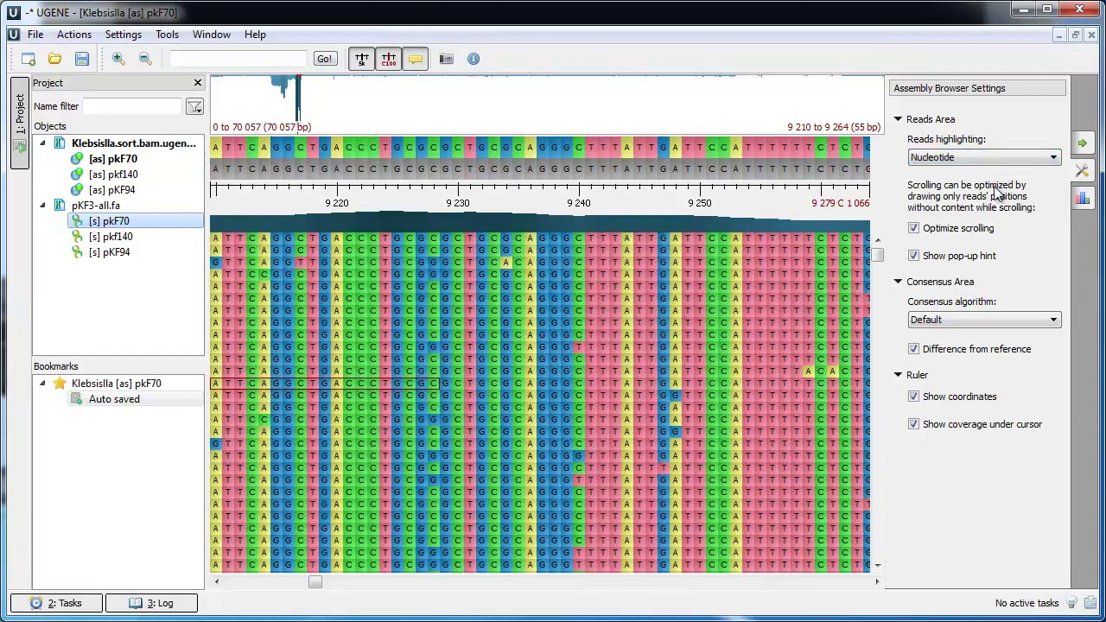
click(1003, 351)
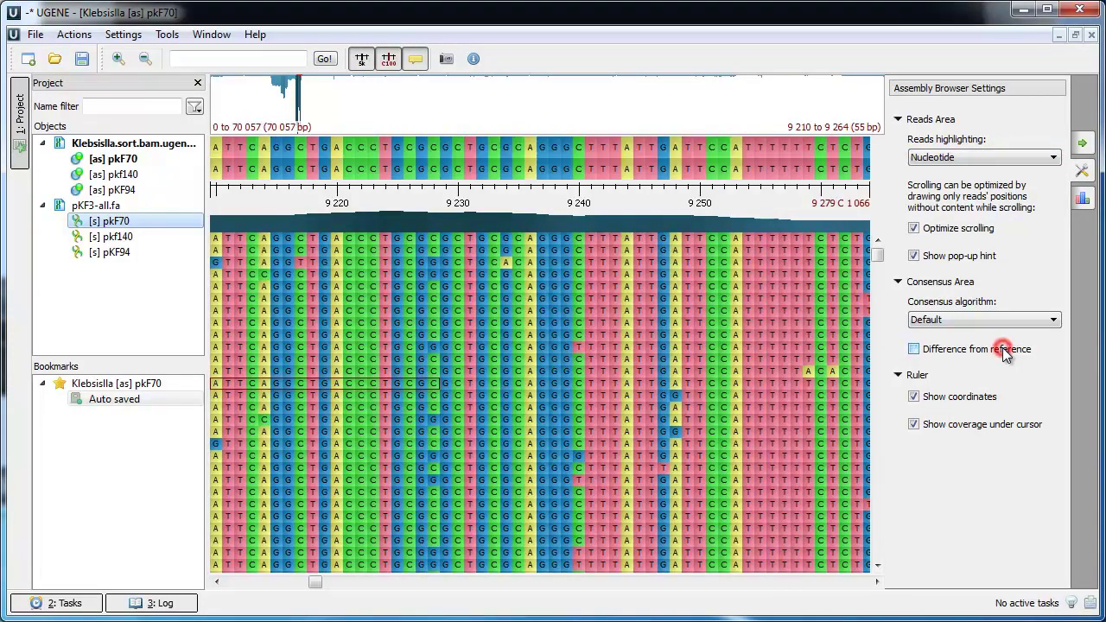
click(987, 322)
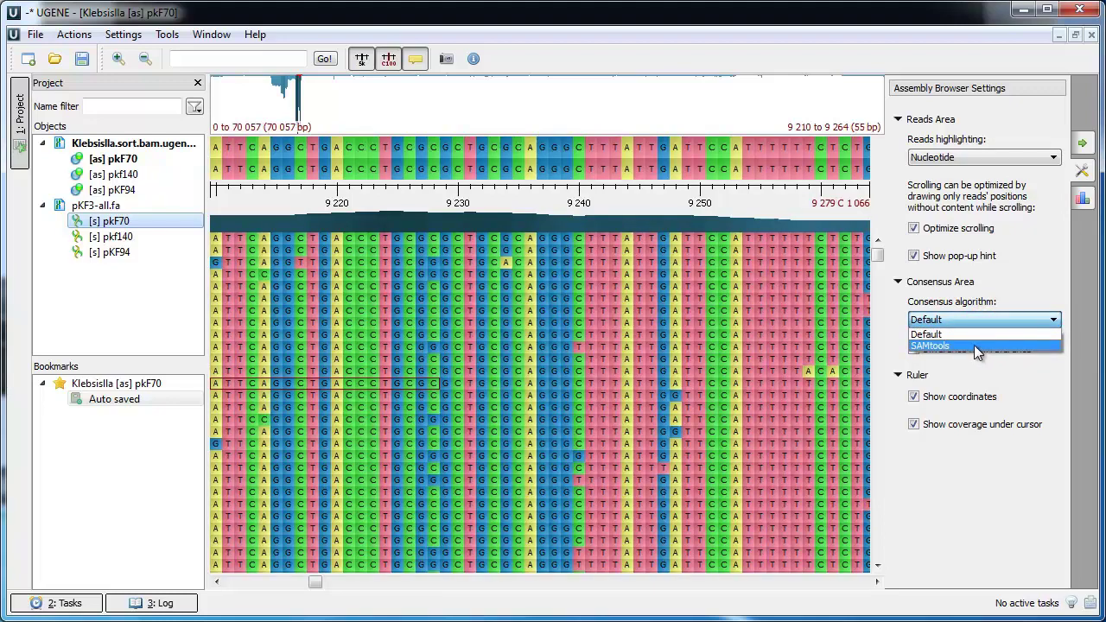
click(974, 345)
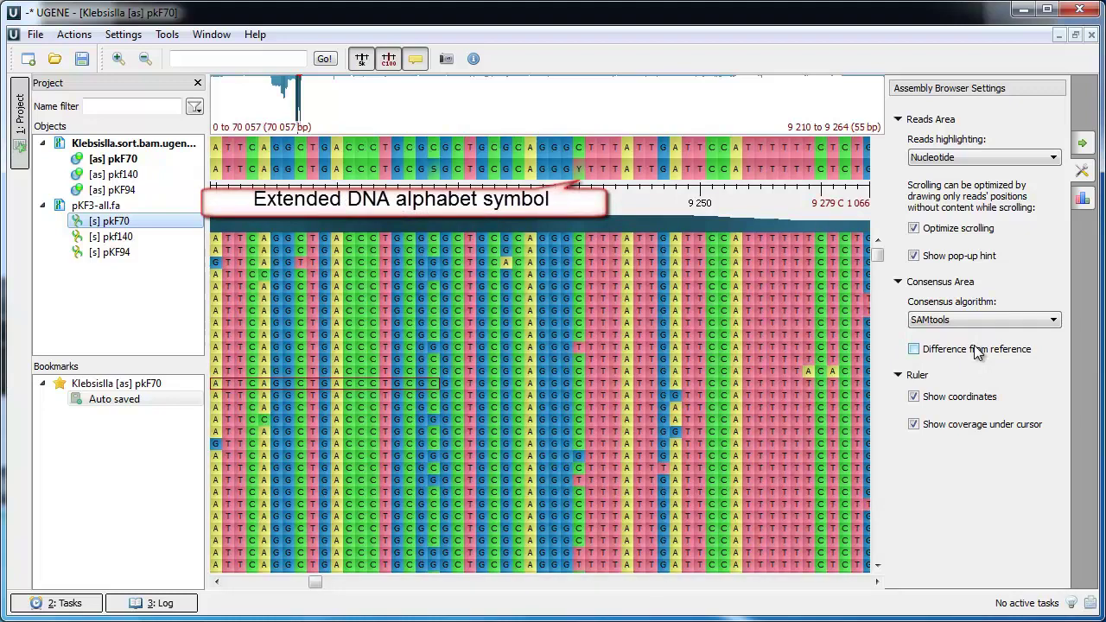
click(1085, 173)
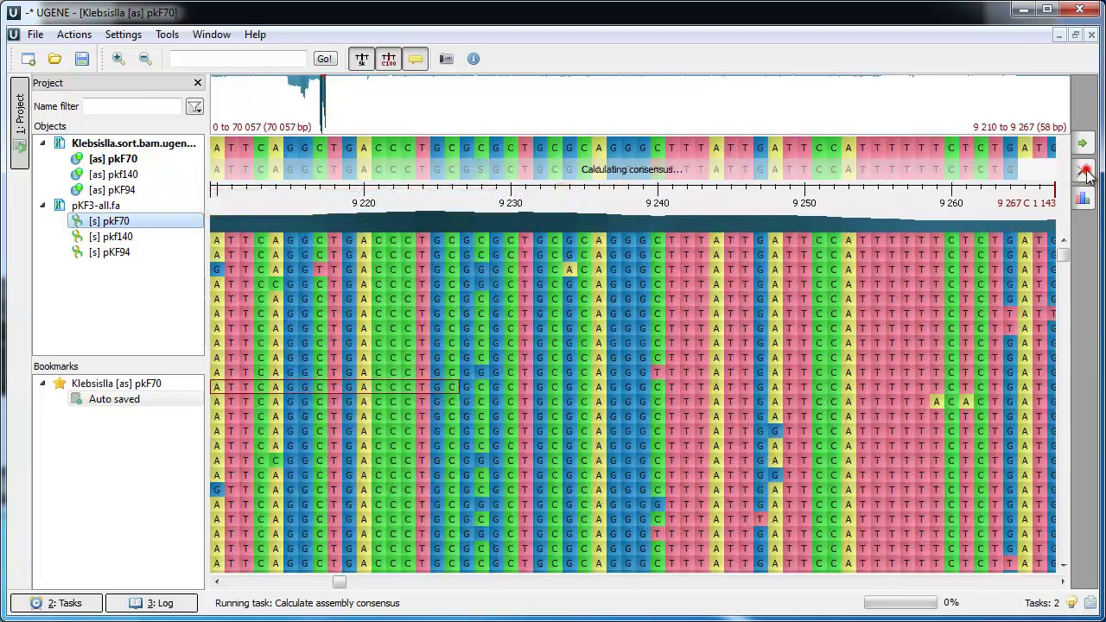
Step: Add a bookmark named 'Mark' at the current position, scroll away, then double-click Mark to return
right_click(515, 174)
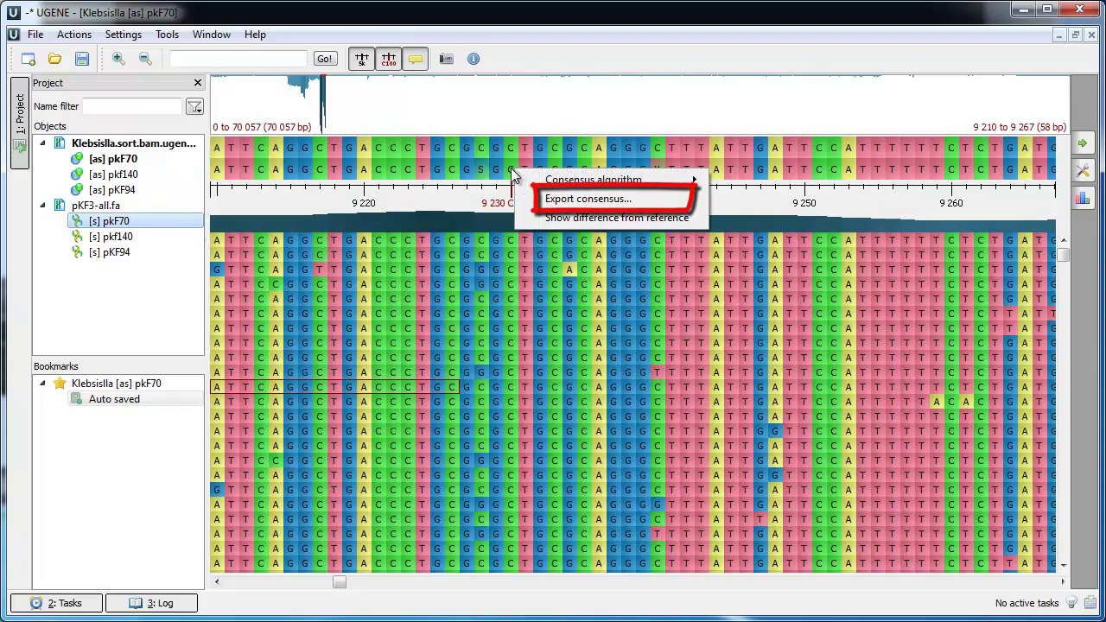
right_click(95, 435)
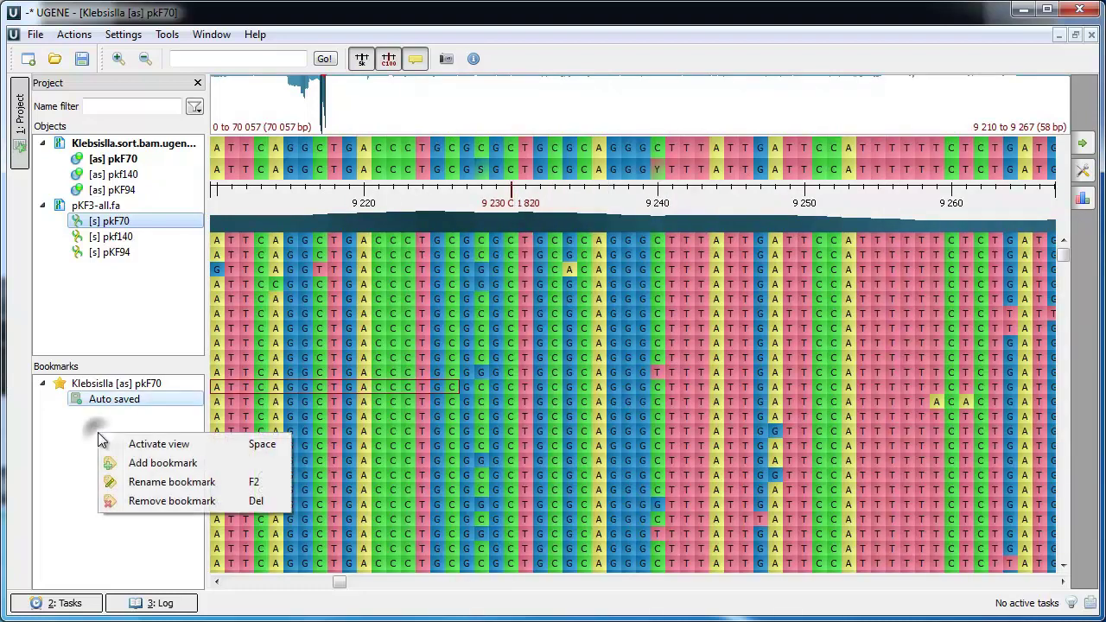
click(130, 459)
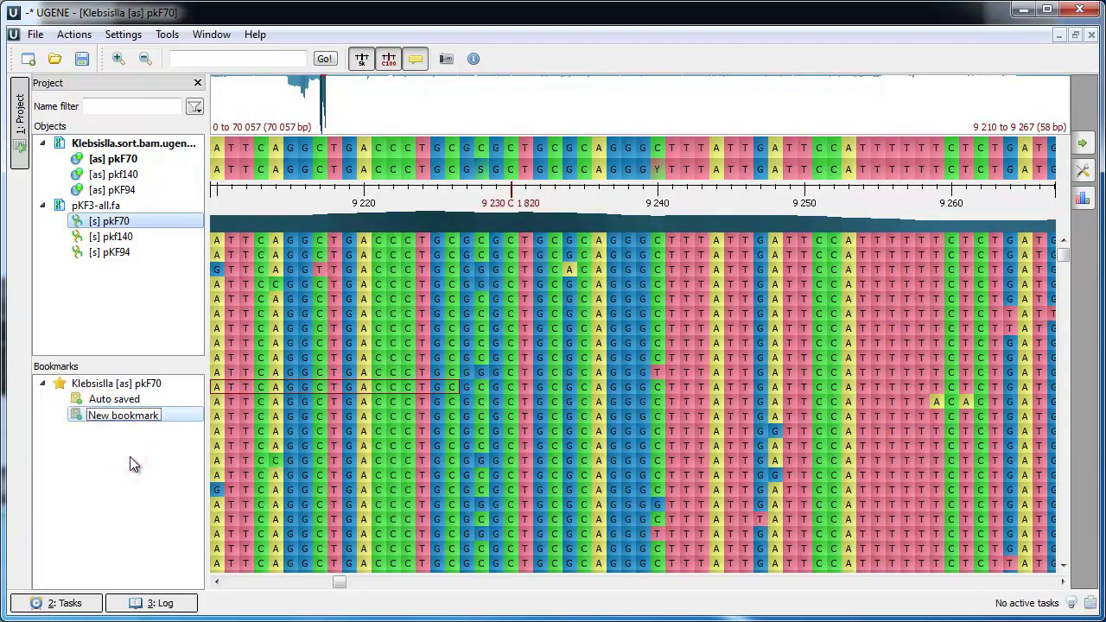
text(Mark)
key(Return)
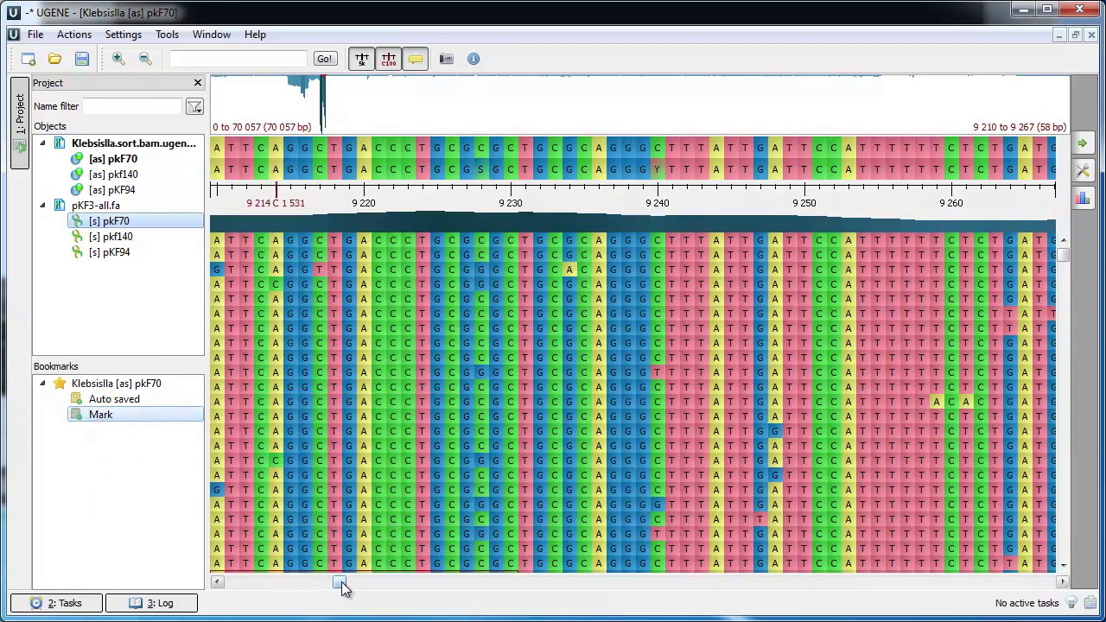
drag(341, 581, 934, 585)
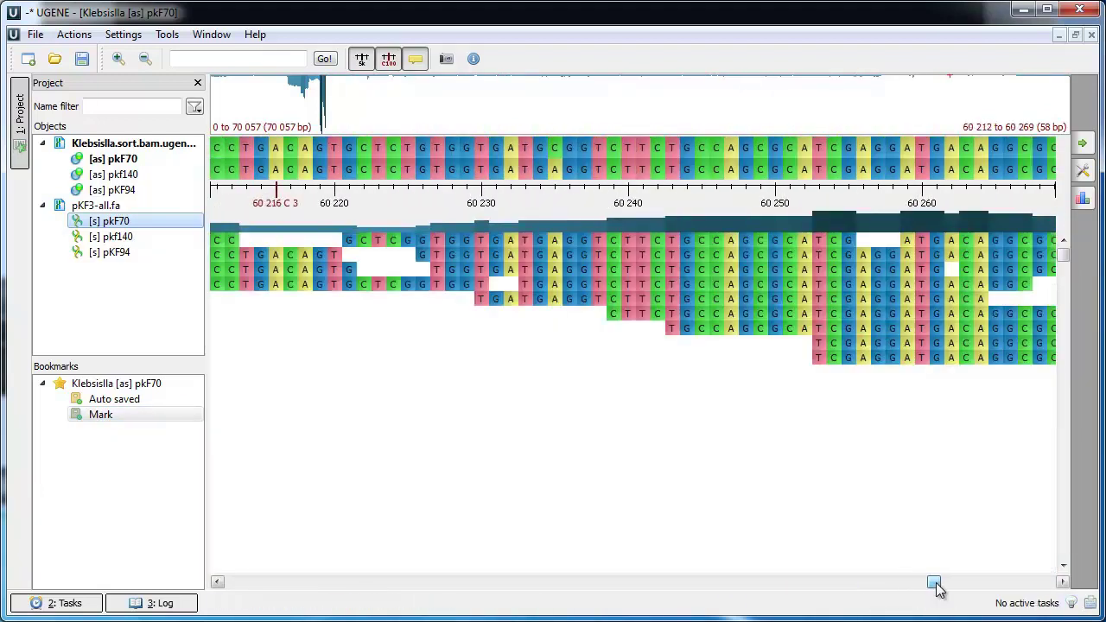
double_click(100, 416)
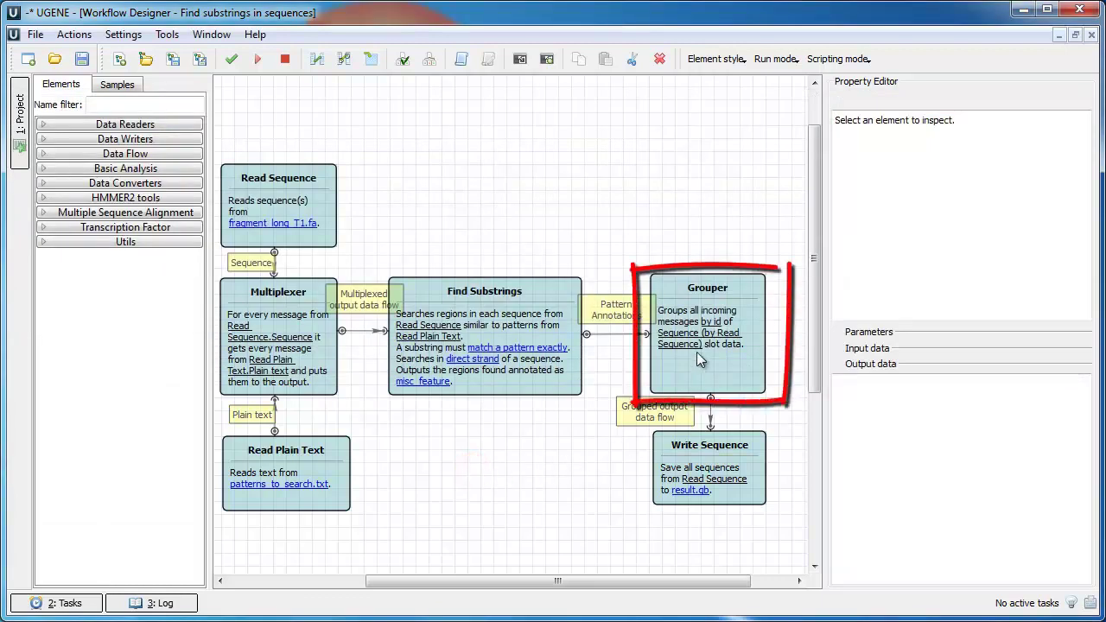
Step: Review the Grouper element's grouping parameters, then run the Find substrings in sequences workflow
click(698, 360)
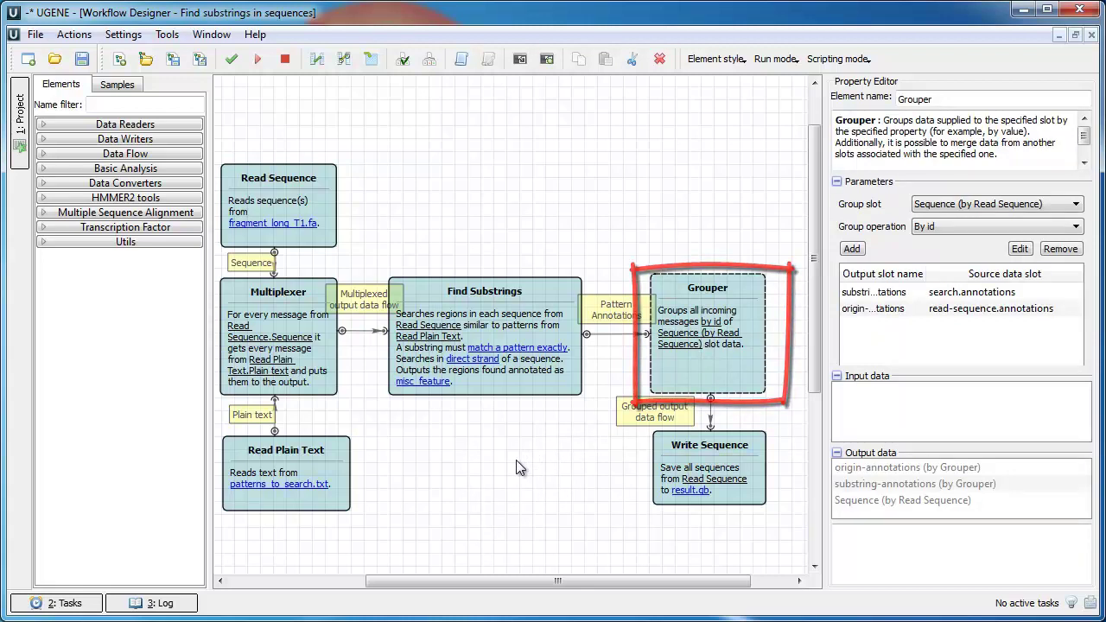
click(258, 59)
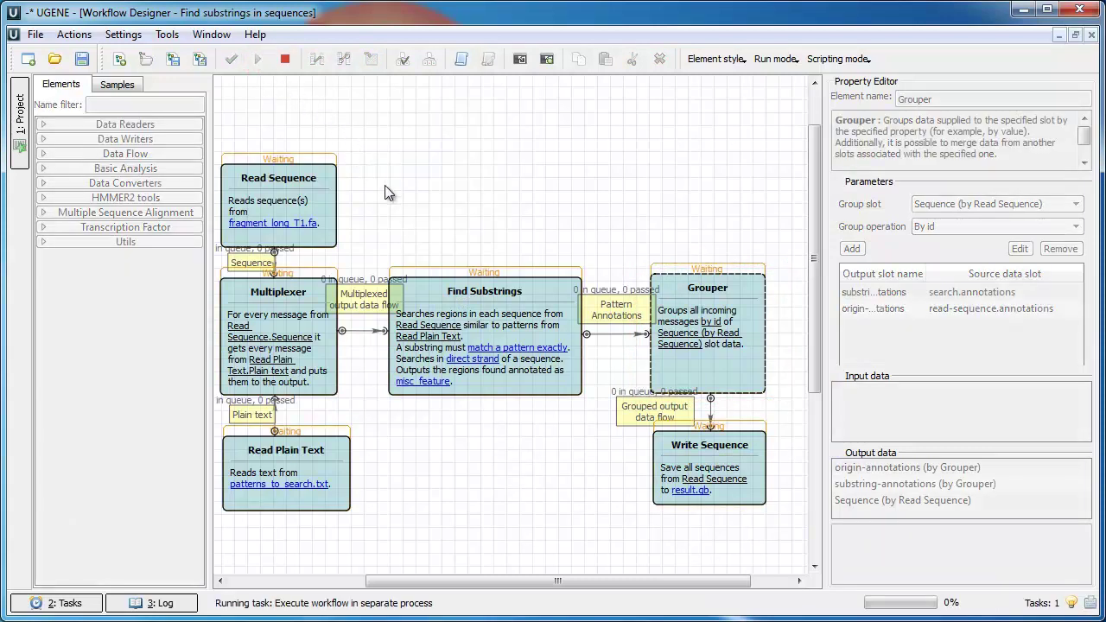
Step: Open D:/video/samples/FASTA/result.gb from the finished workflow's task report
click(1007, 544)
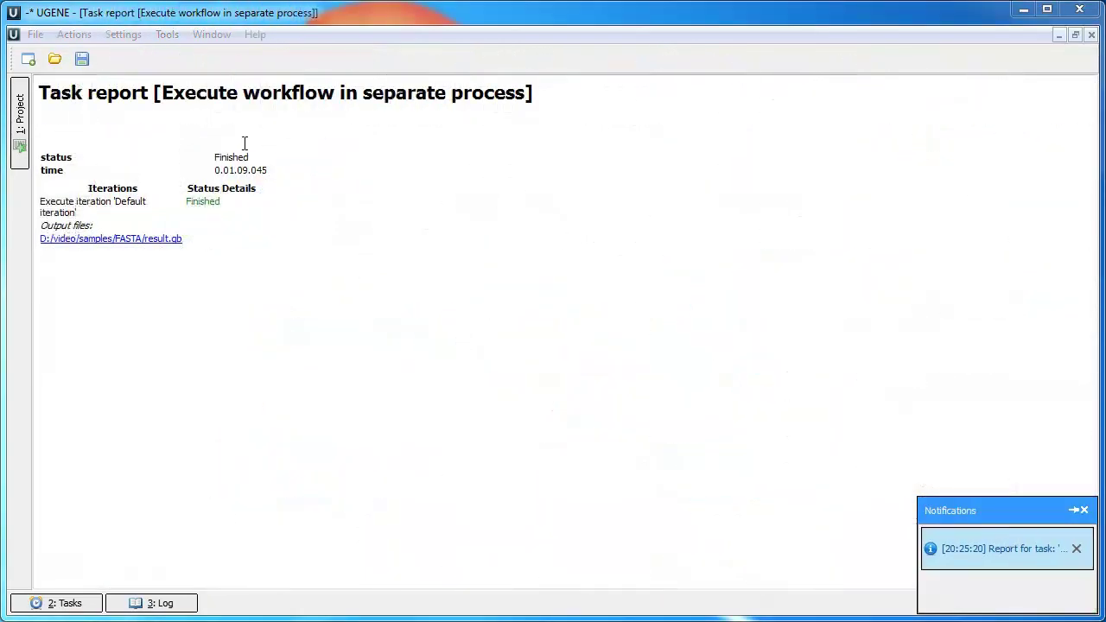
click(172, 238)
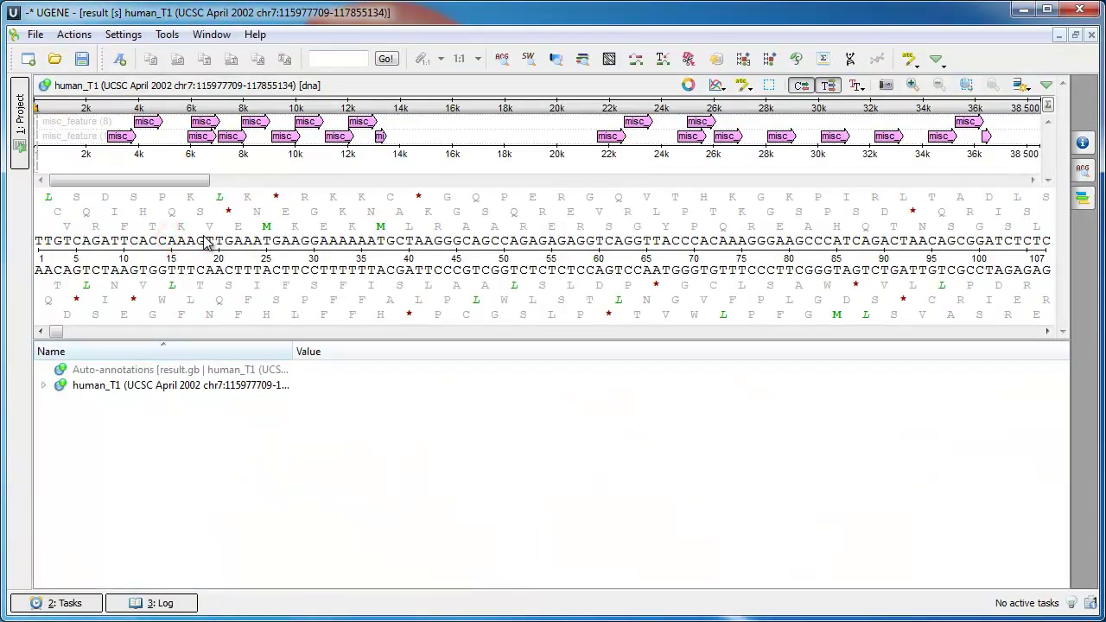